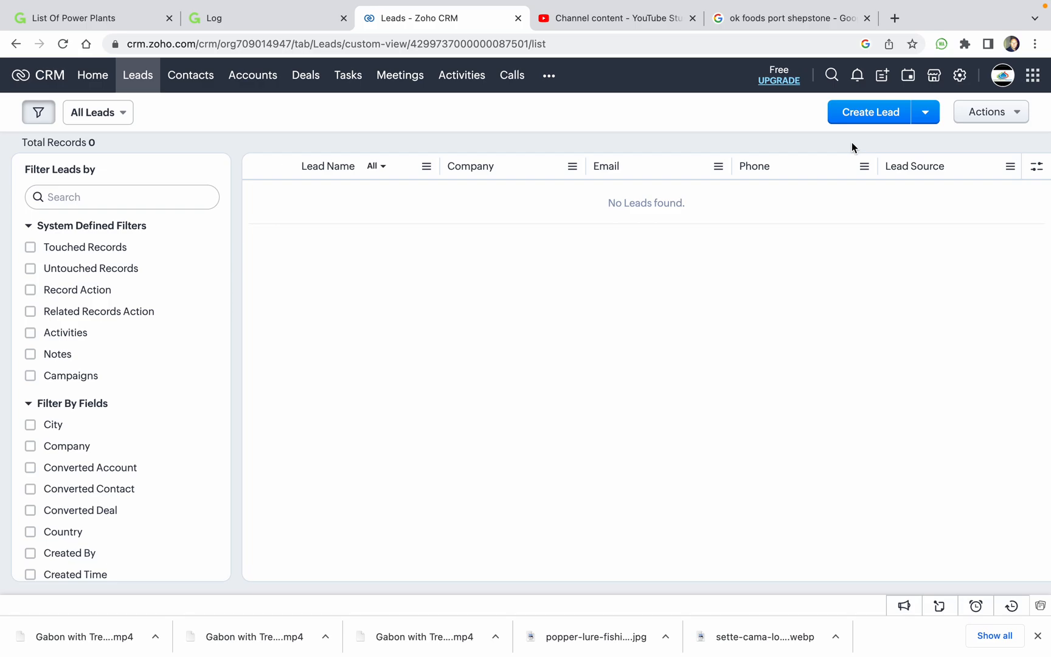
# Start a new lead with Create Lead from the empty Leads list.
pyautogui.click(876, 115)
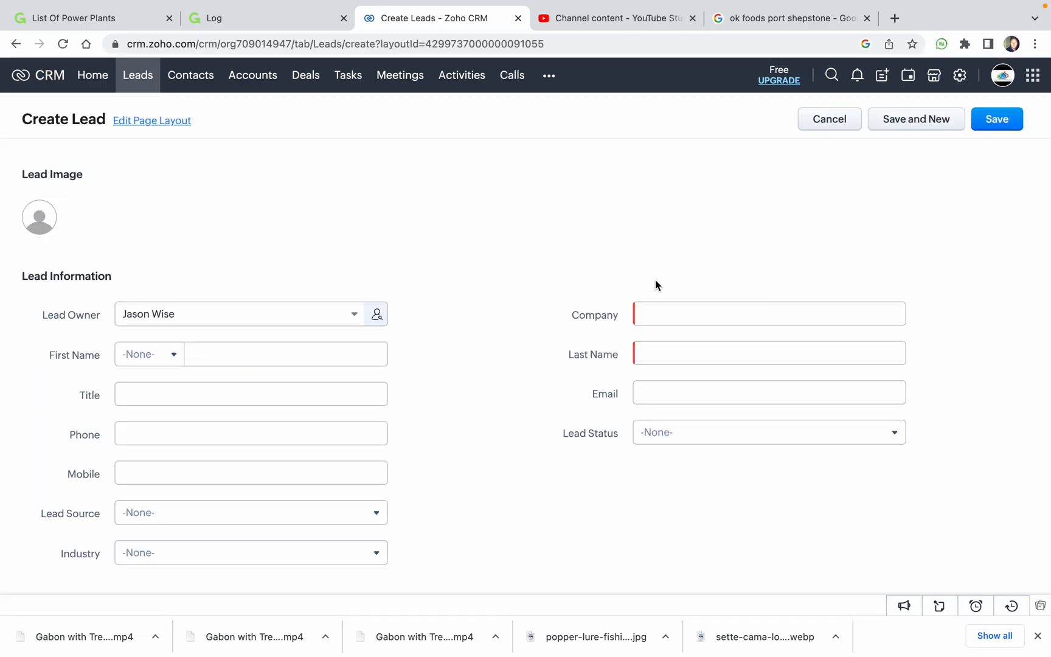
# Enter 'Vision business park' as the lead's company.
pyautogui.click(683, 313)
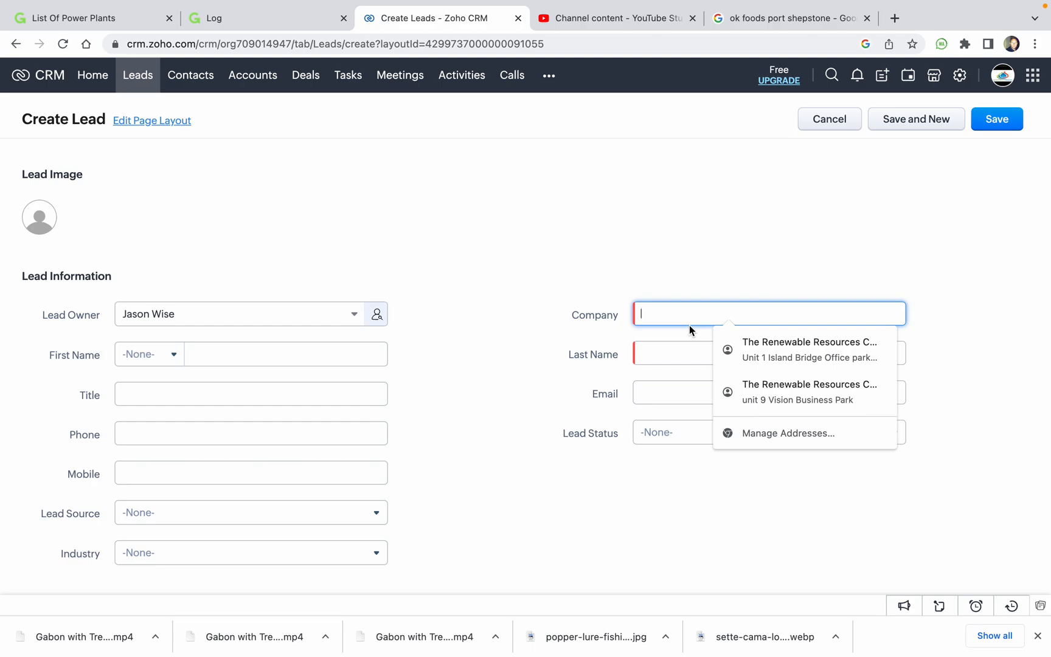
pyautogui.write('V')
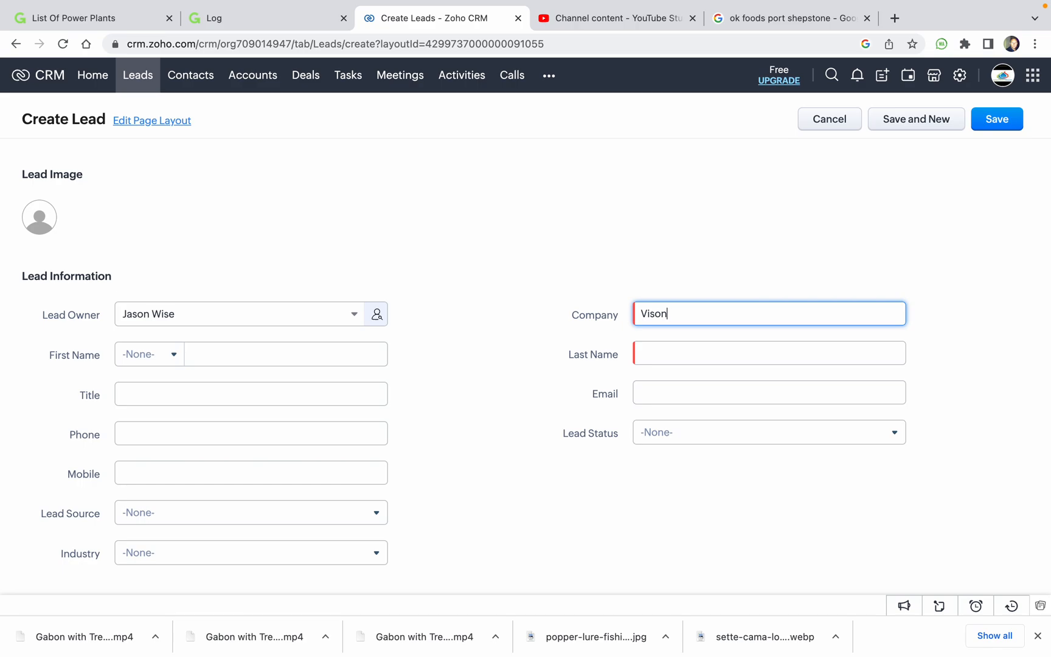
pyautogui.write('ision busin ess')
pyautogui.press('BackSpace')
pyautogui.press('BackSpace')
pyautogui.press('BackSpace')
pyautogui.write('ess park')
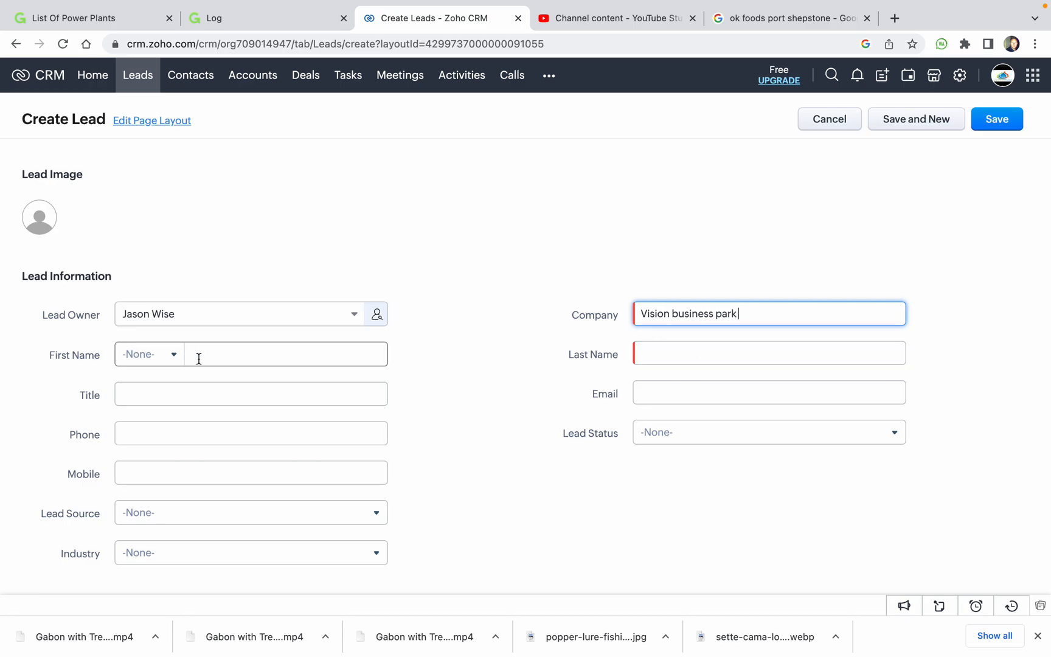
pyautogui.keyDown('ctrl'); pyautogui.scroll(5, 238, 398); pyautogui.keyUp('ctrl')
pyautogui.keyDown('ctrl'); pyautogui.scroll(-5, 332, 321); pyautogui.keyUp('ctrl')
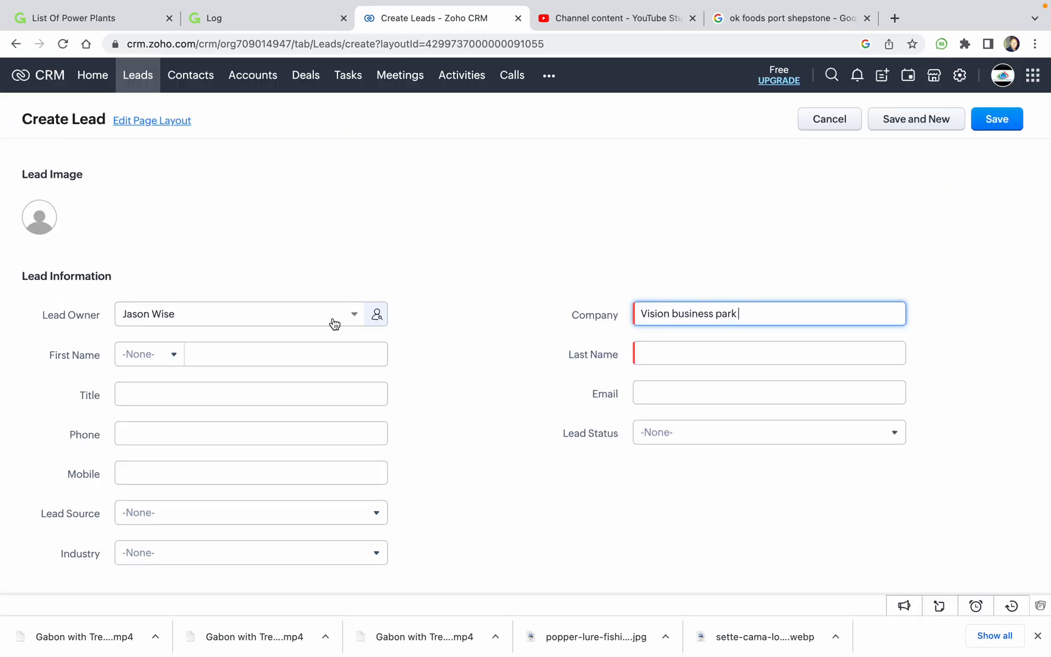
# Fill in title Mr, the contact's first and last name, and their e-mail from suggestions.
pyautogui.click(317, 393)
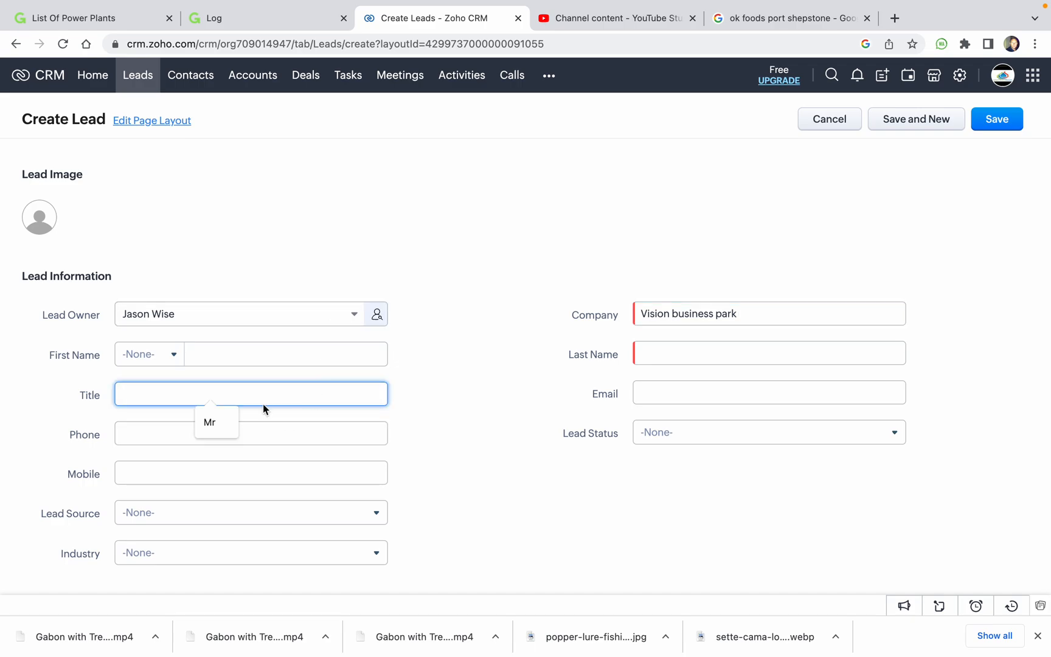
pyautogui.click(244, 422)
pyautogui.click(235, 354)
pyautogui.click(293, 390)
pyautogui.click(675, 344)
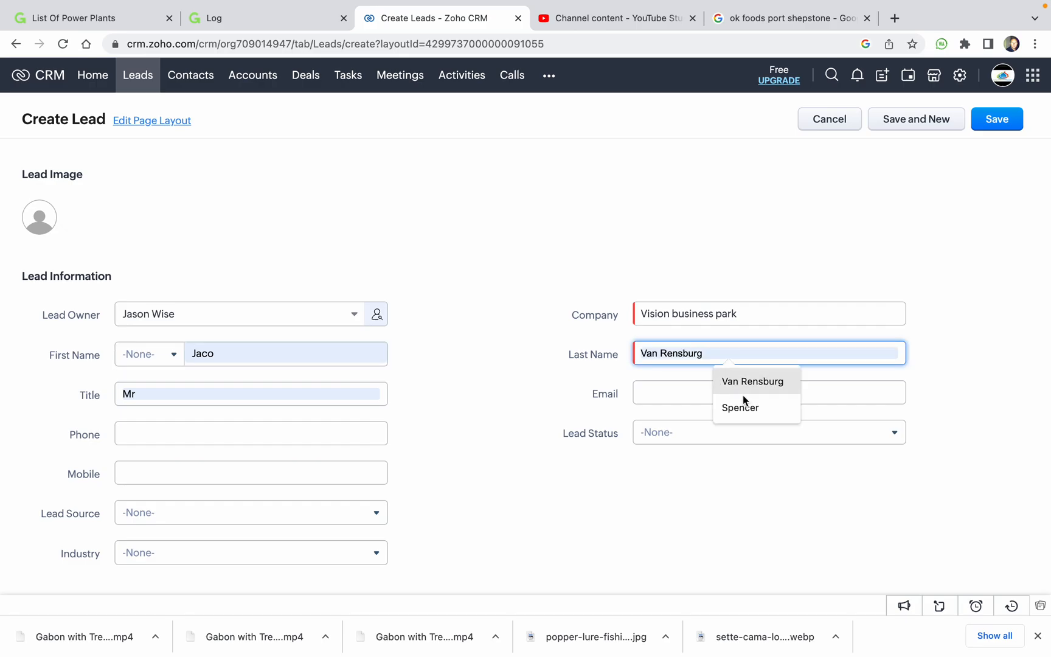
pyautogui.click(749, 380)
pyautogui.click(659, 391)
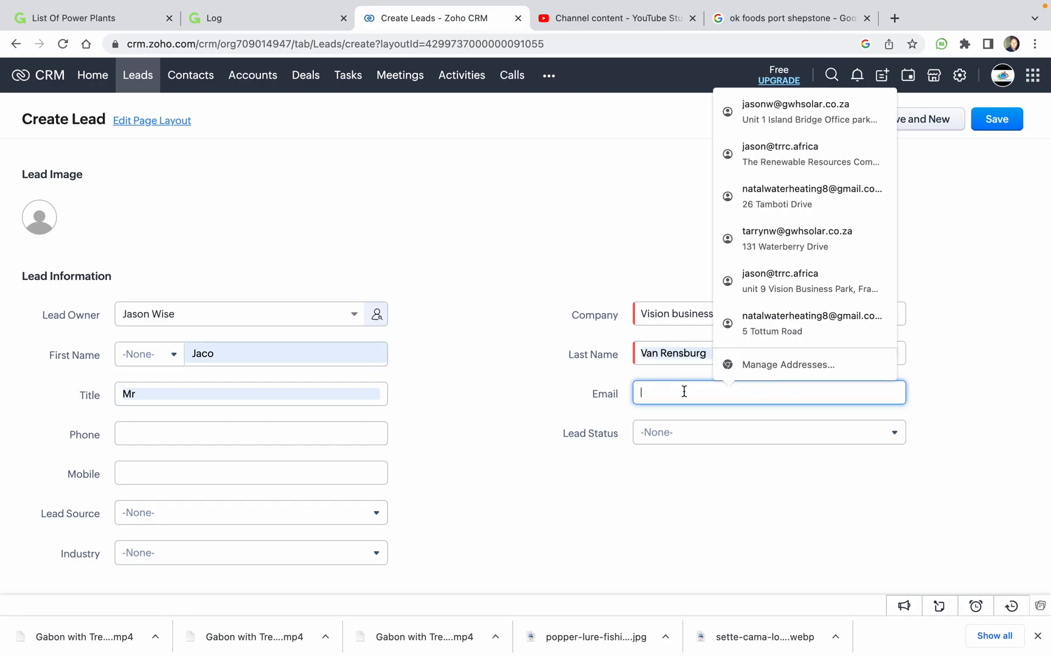
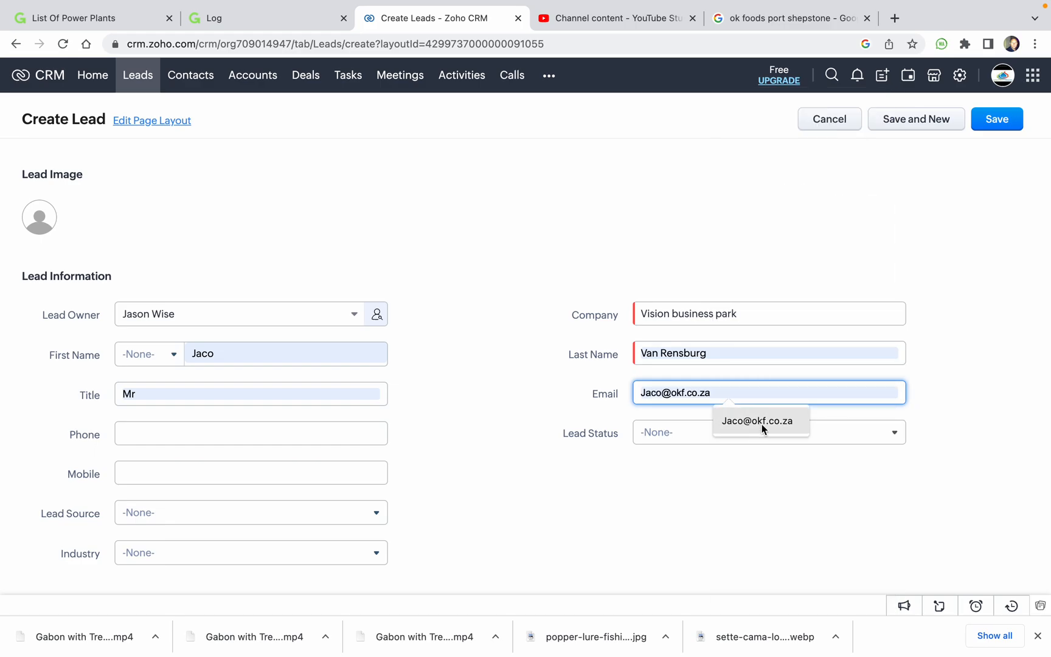
pyautogui.click(762, 425)
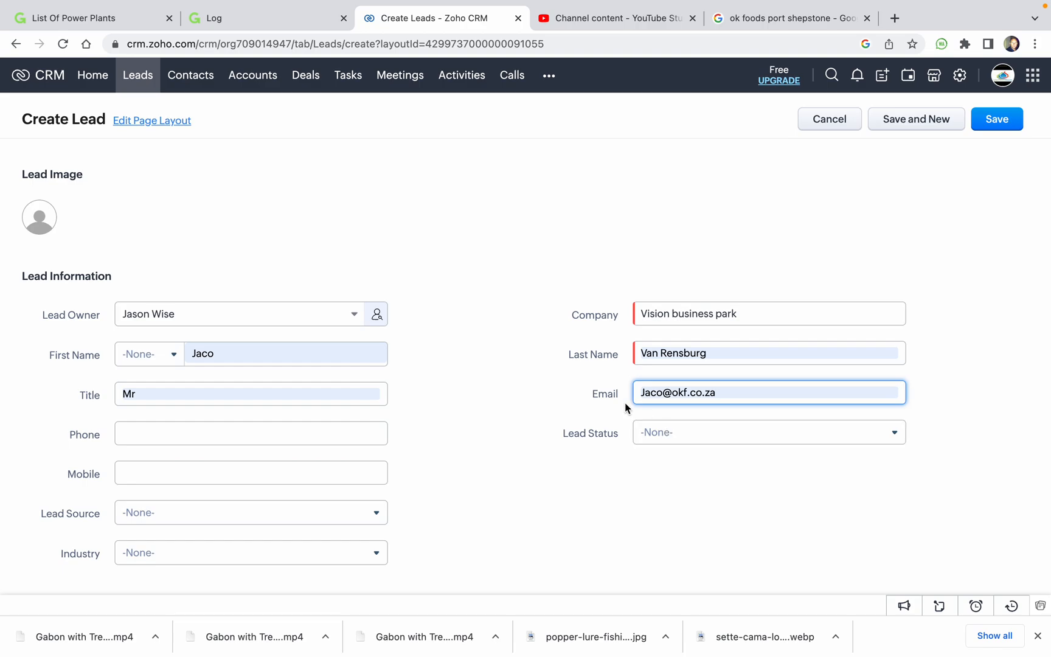
# Set the Lead Status to Contacted.
pyautogui.click(676, 440)
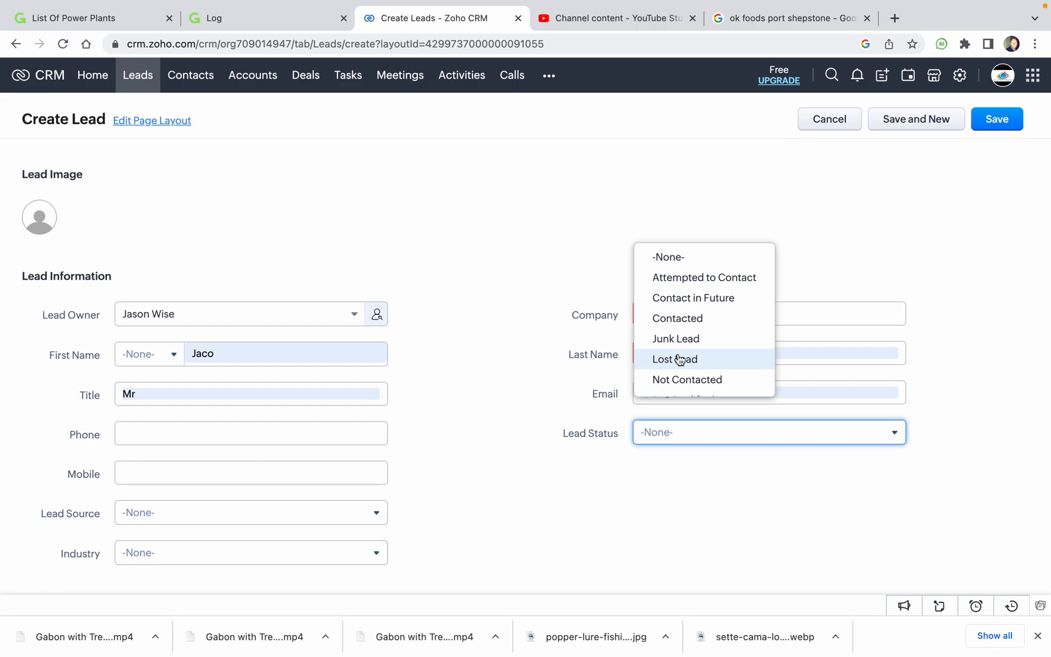
pyautogui.click(678, 319)
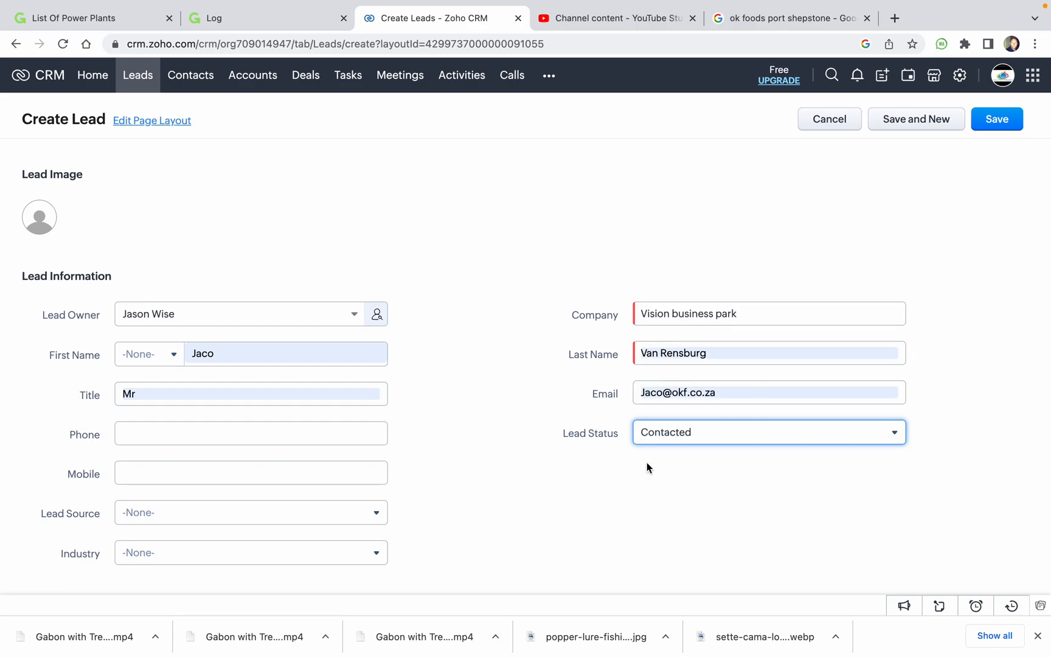
pyautogui.click(291, 434)
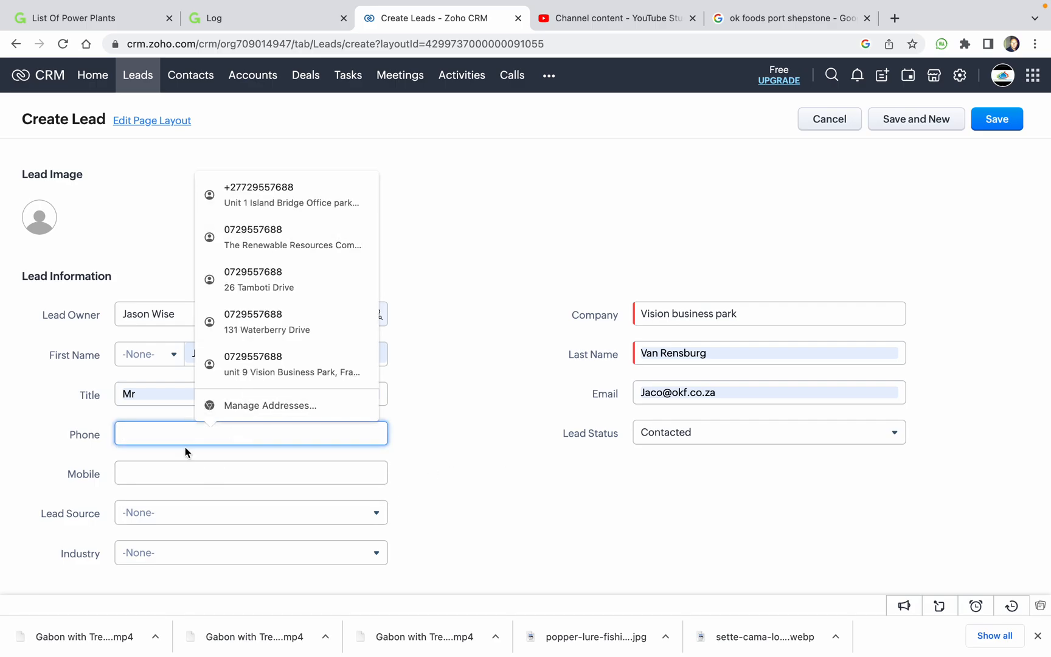
# Enter the lead's phone number and copy the same number into Mobile.
pyautogui.click(157, 434)
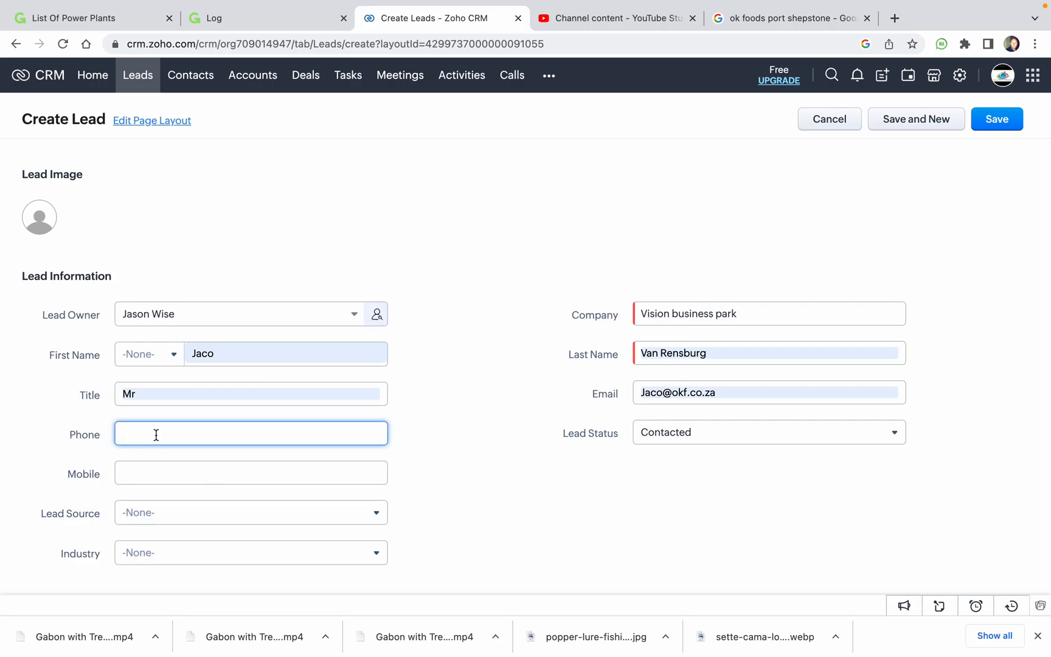
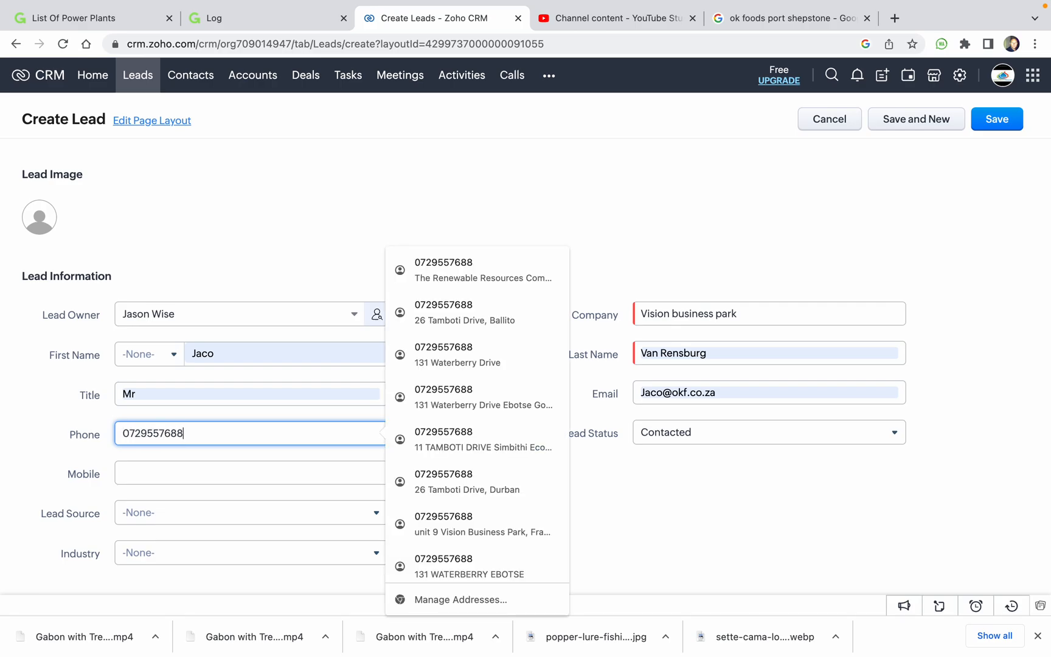
pyautogui.click(188, 473)
pyautogui.click(192, 432)
pyautogui.doubleClick(171, 435)
pyautogui.hotkey('ctrl', 'c')
pyautogui.click(174, 472)
pyautogui.hotkey('ctrl', 'v')
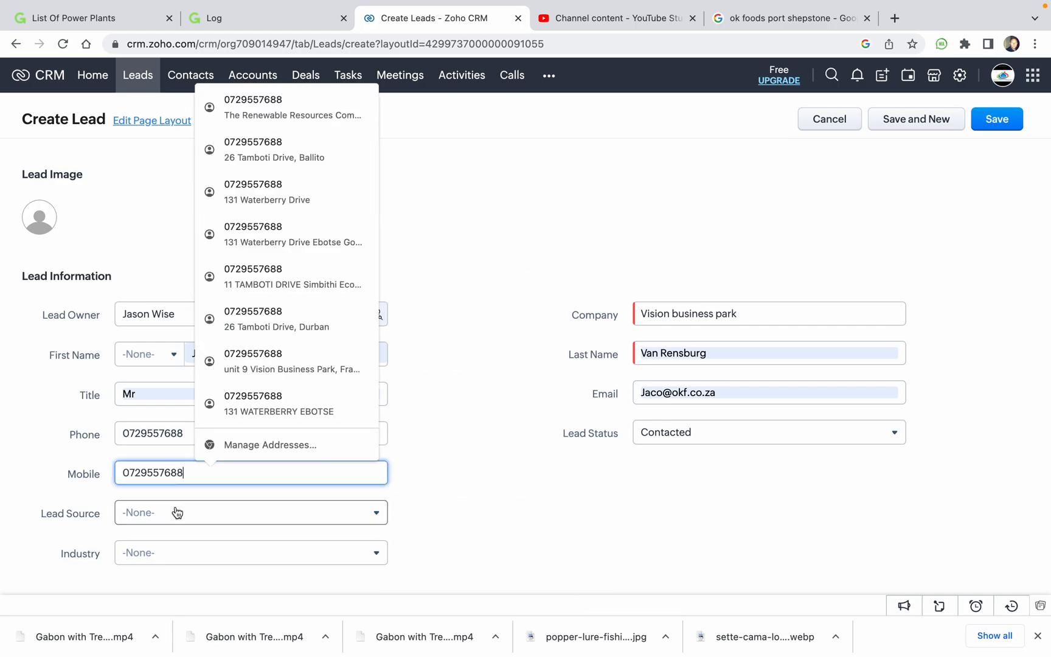
# Set Lead Source to External Referral and Industry to Small/Medium Enterprise.
pyautogui.click(313, 522)
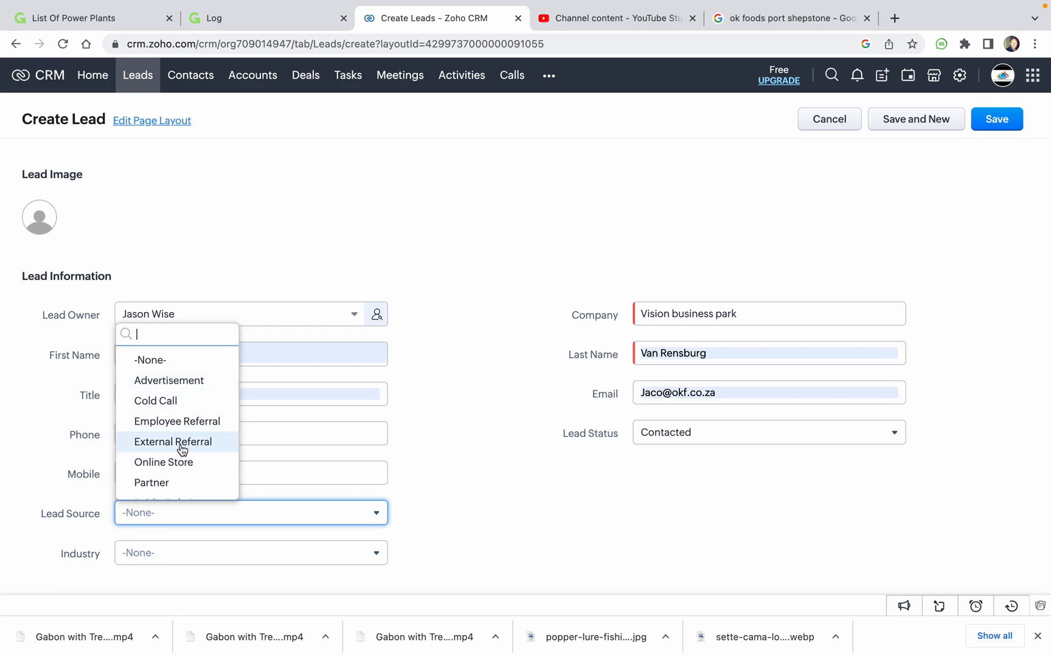
pyautogui.scroll(-2, 192, 470)
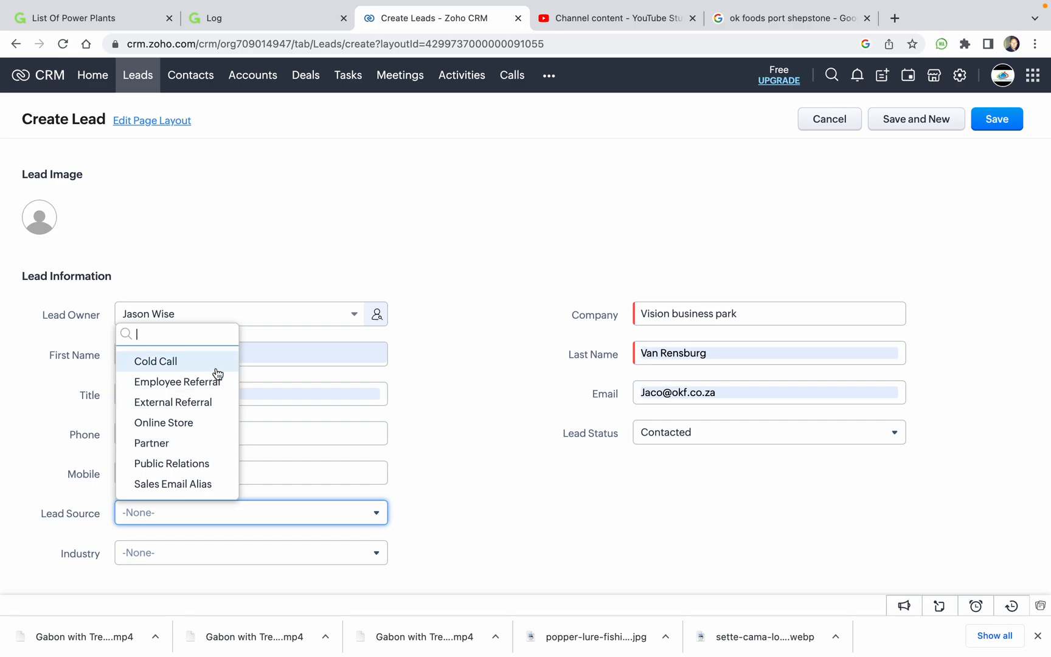
pyautogui.click(190, 406)
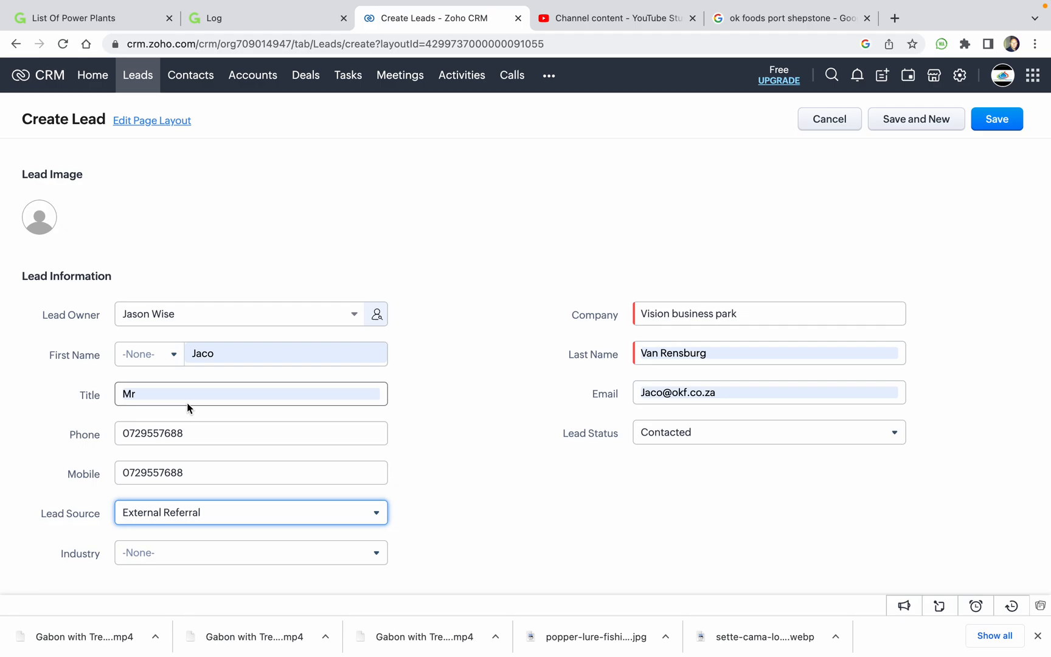
pyautogui.scroll(-3, 188, 405)
pyautogui.click(183, 399)
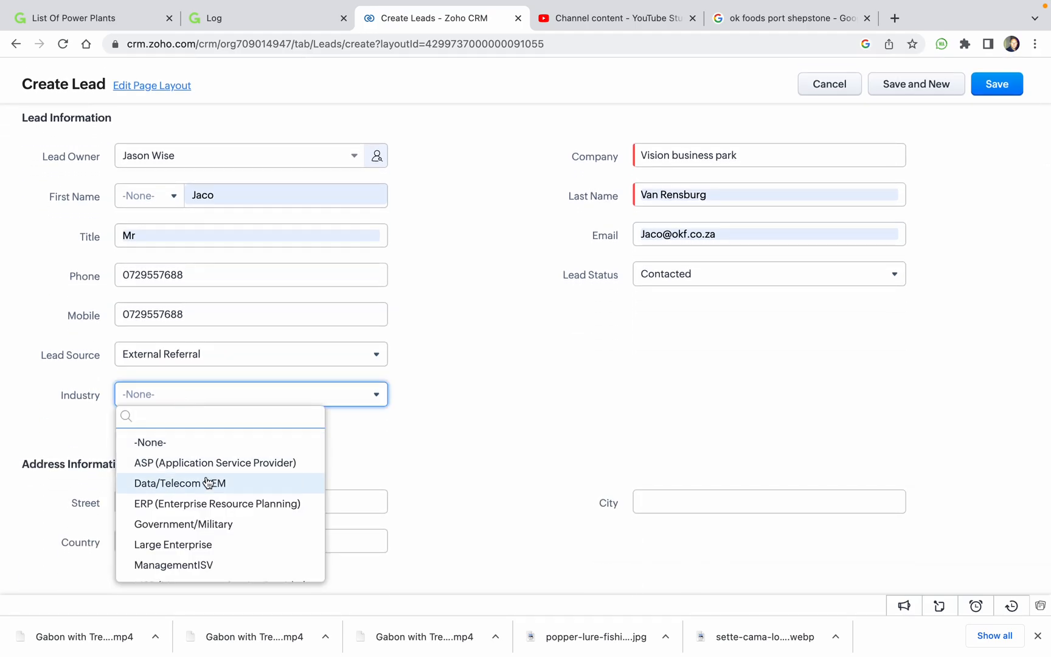
pyautogui.scroll(-1, 228, 524)
pyautogui.scroll(-5, 228, 524)
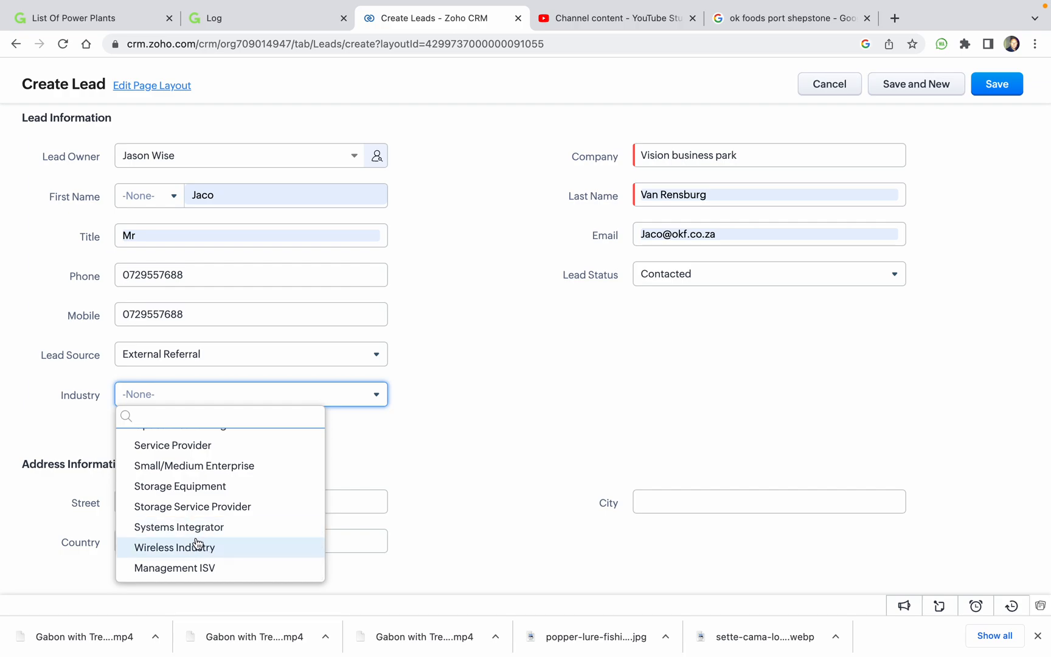
pyautogui.scroll(1, 223, 511)
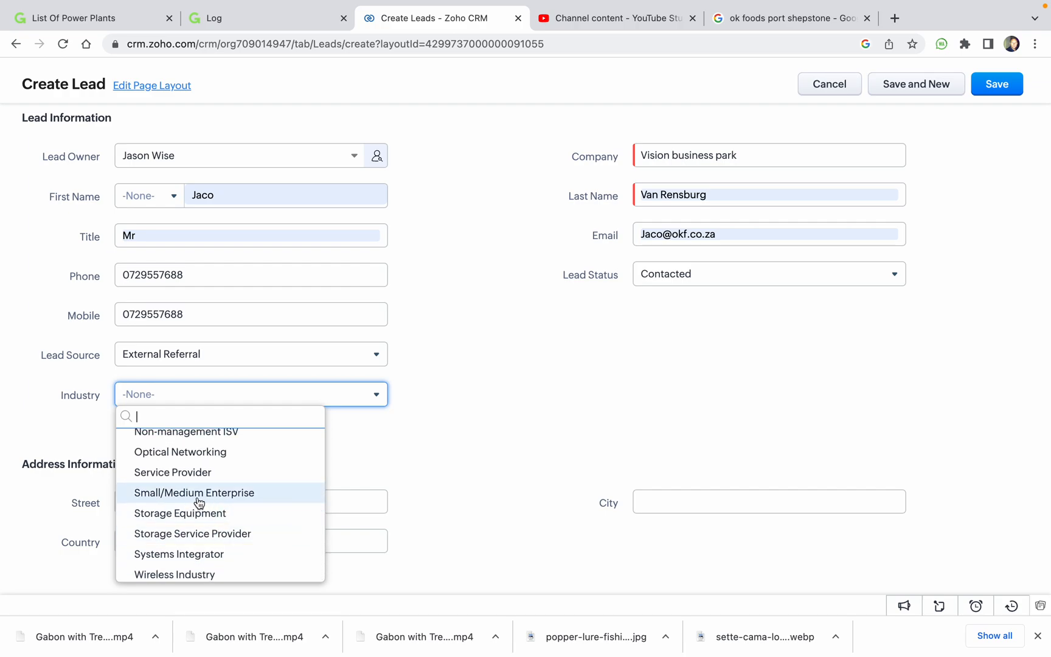
pyautogui.click(230, 499)
pyautogui.scroll(-2, 483, 420)
pyautogui.click(277, 404)
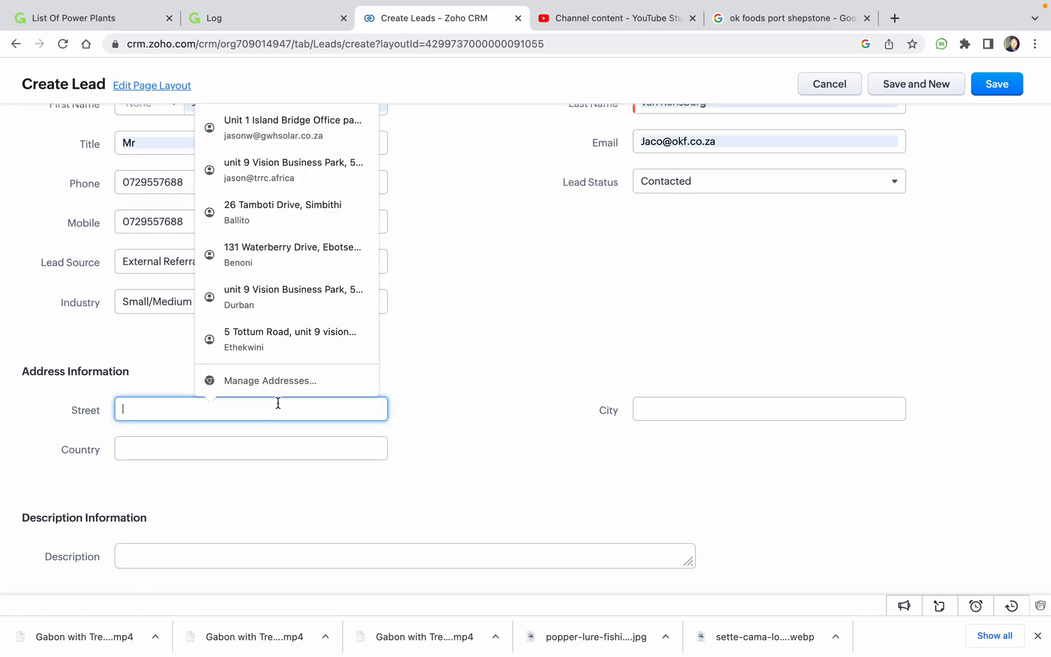
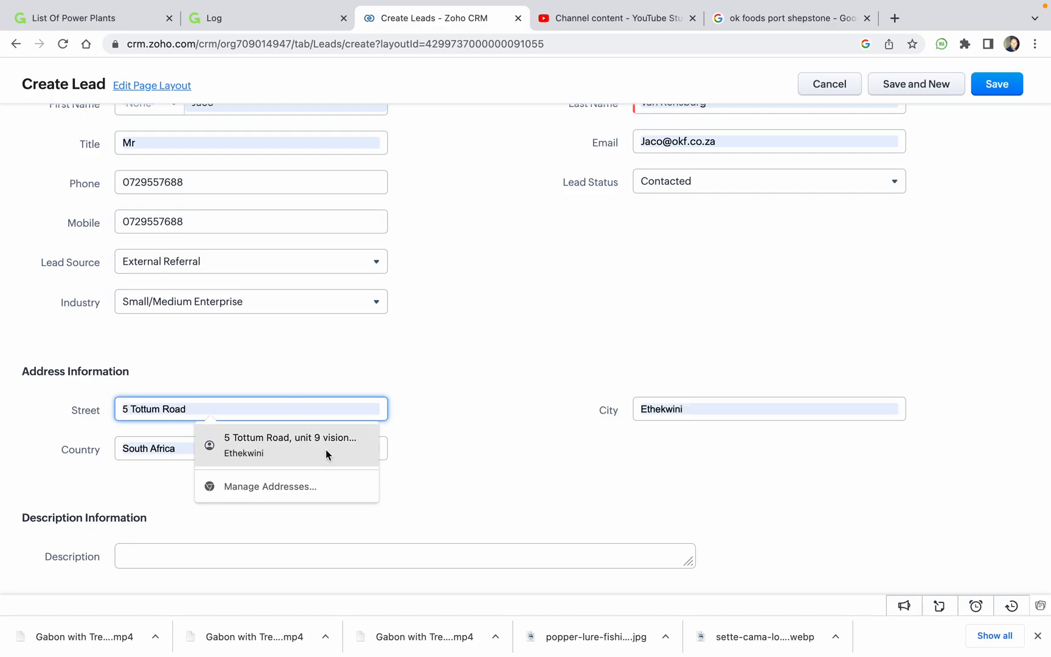
# Fill street, city and country from a saved address suggestion.
pyautogui.click(325, 448)
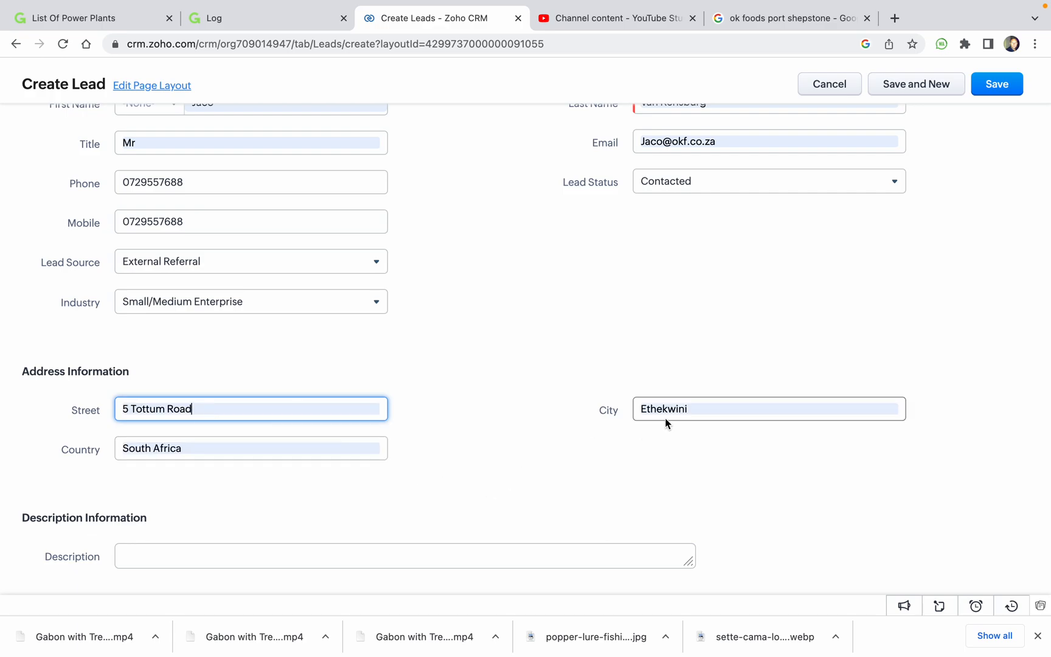
pyautogui.scroll(-1, 245, 468)
pyautogui.click(246, 469)
# Describe the lead as a 22-unit mini factory wanting to run daytime loads on solar.
pyautogui.click(235, 542)
pyautogui.write('Mini Factory')
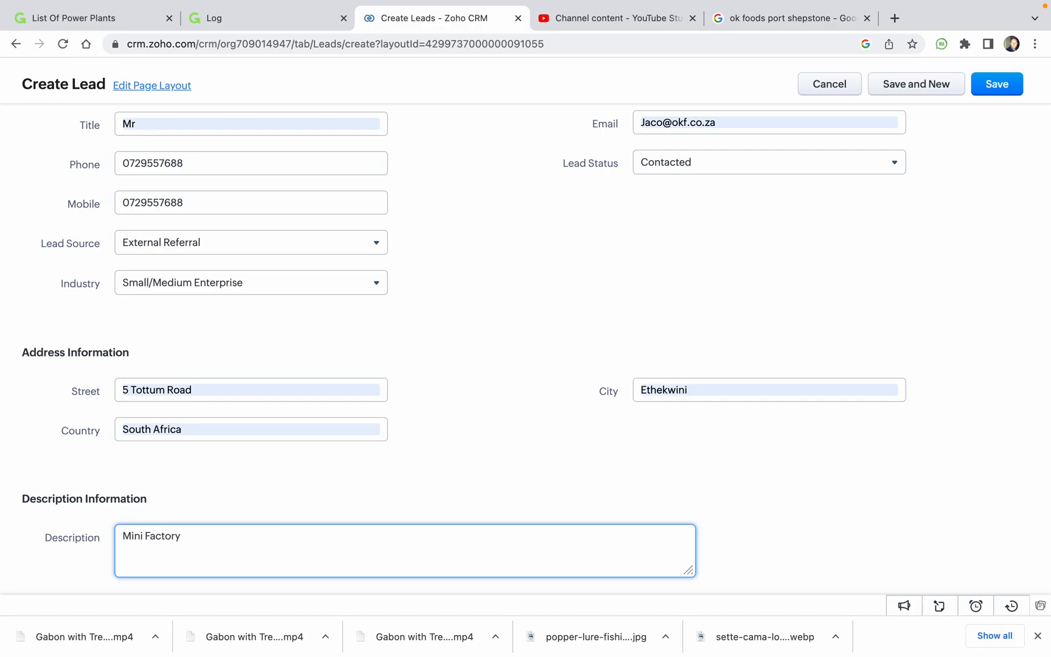
pyautogui.write('property with 22 units looking to run the day time loads on sol')
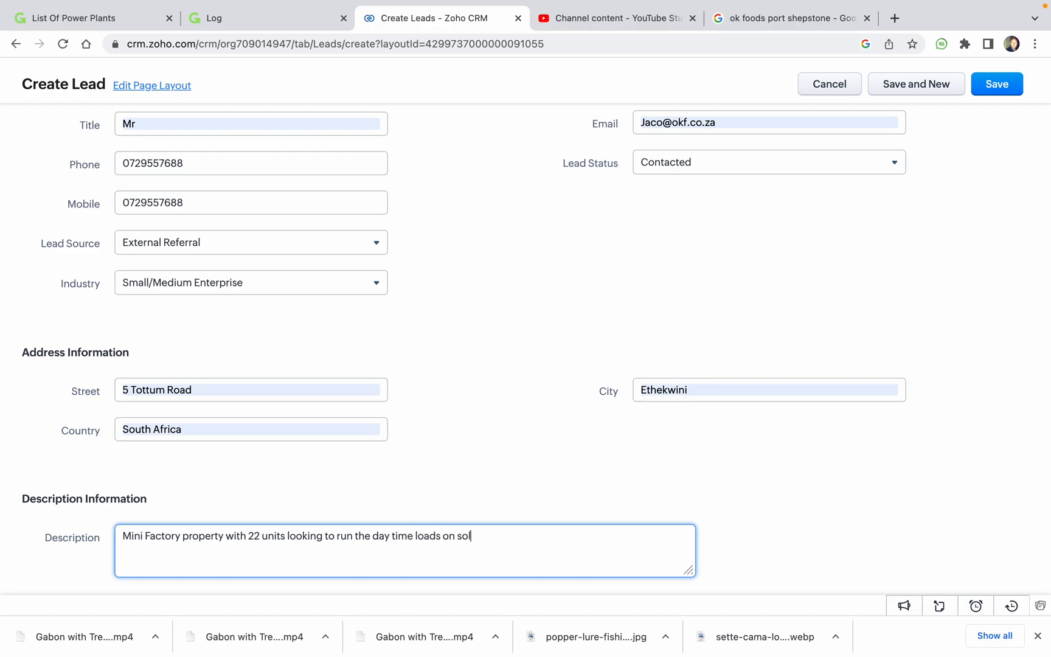
pyautogui.write('ar. tied to the generator')
pyautogui.tripleClick(340, 532)
pyautogui.press('super+c')
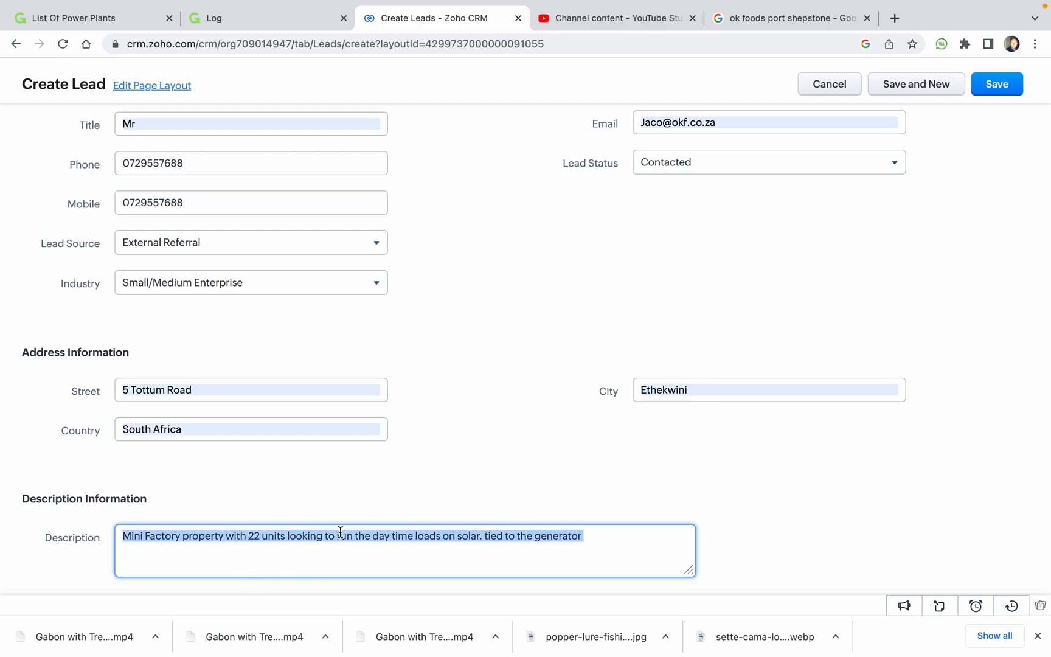
pyautogui.click(475, 456)
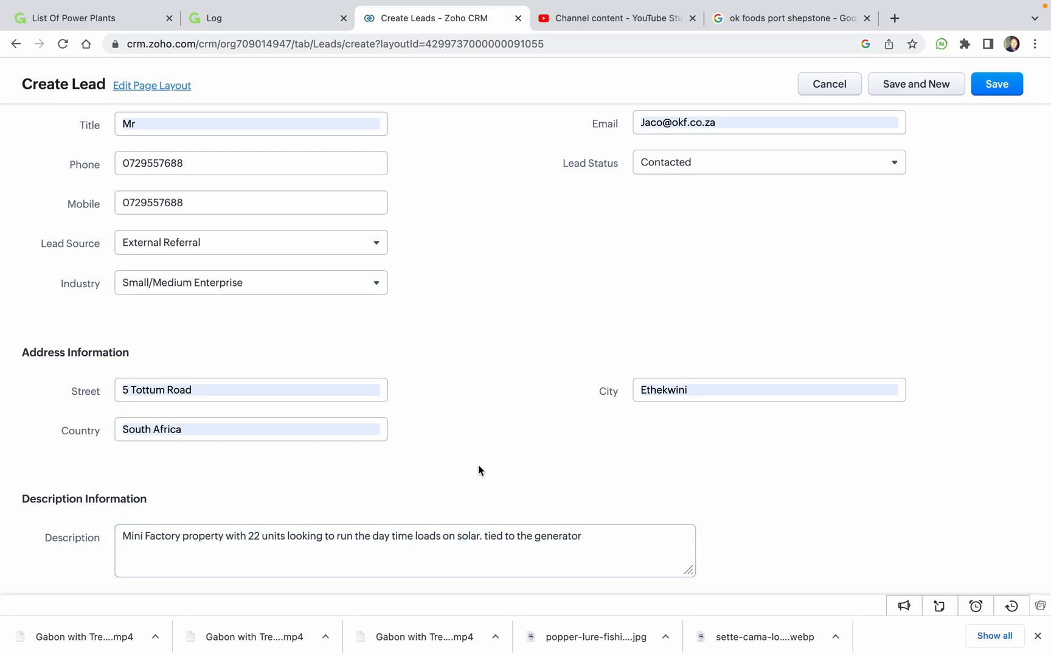
pyautogui.scroll(5, 478, 465)
pyautogui.scroll(1, 477, 465)
pyautogui.scroll(-1, 478, 465)
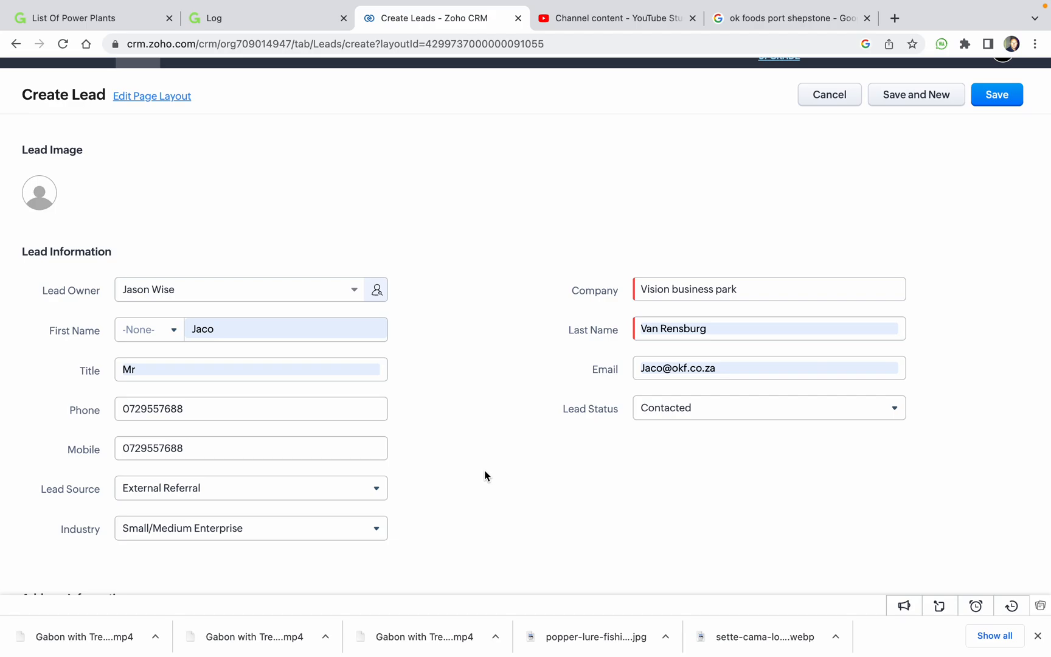
pyautogui.scroll(-5, 485, 469)
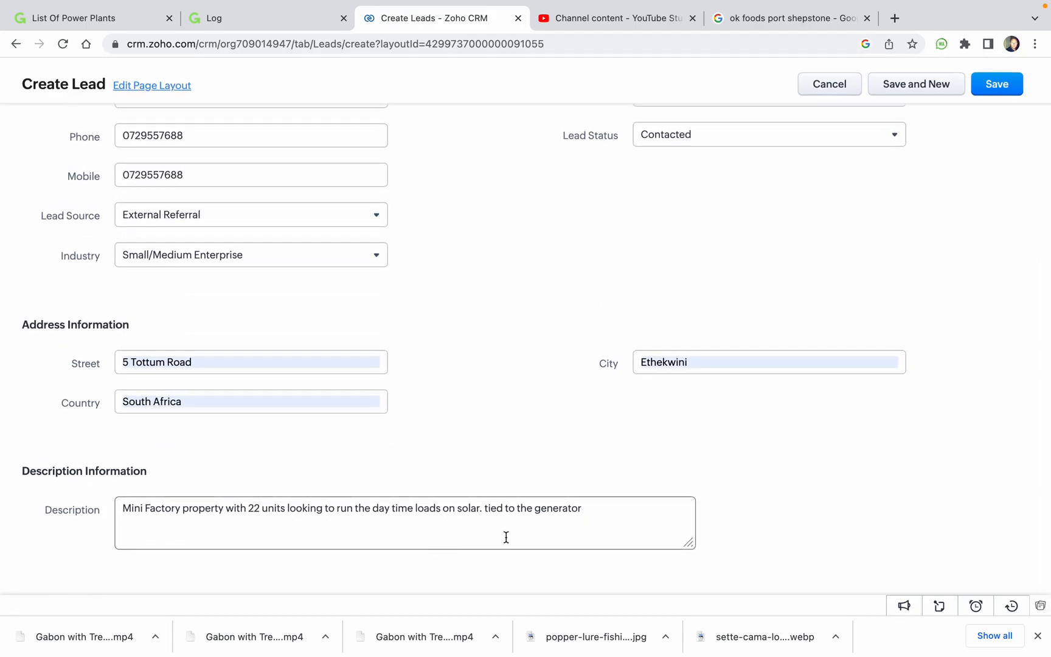
pyautogui.scroll(5, 517, 529)
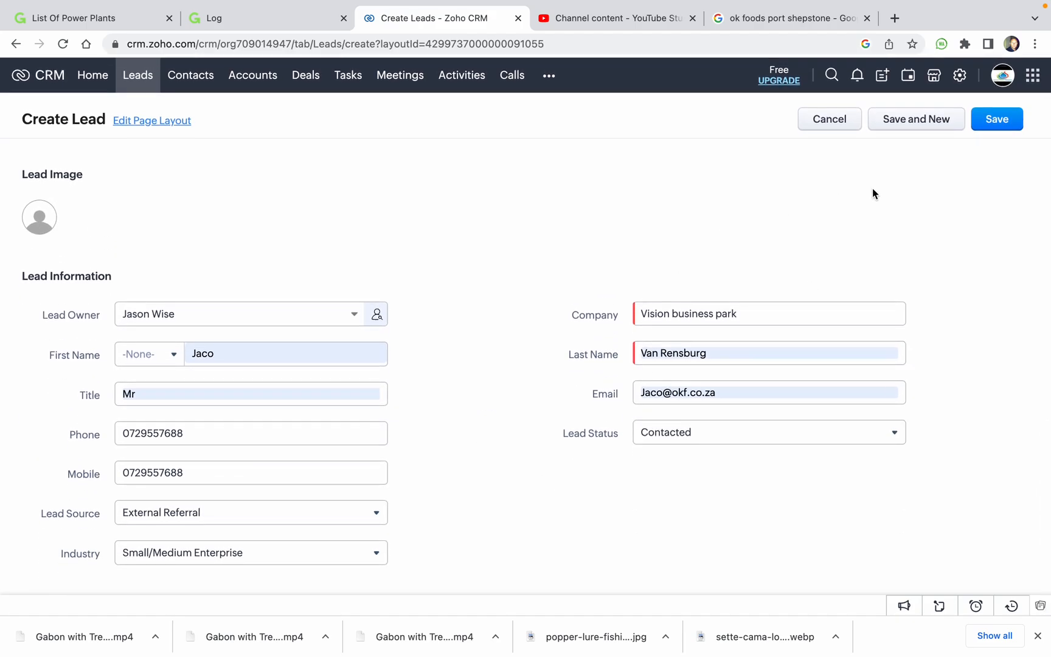
# Save the new lead.
pyautogui.click(990, 120)
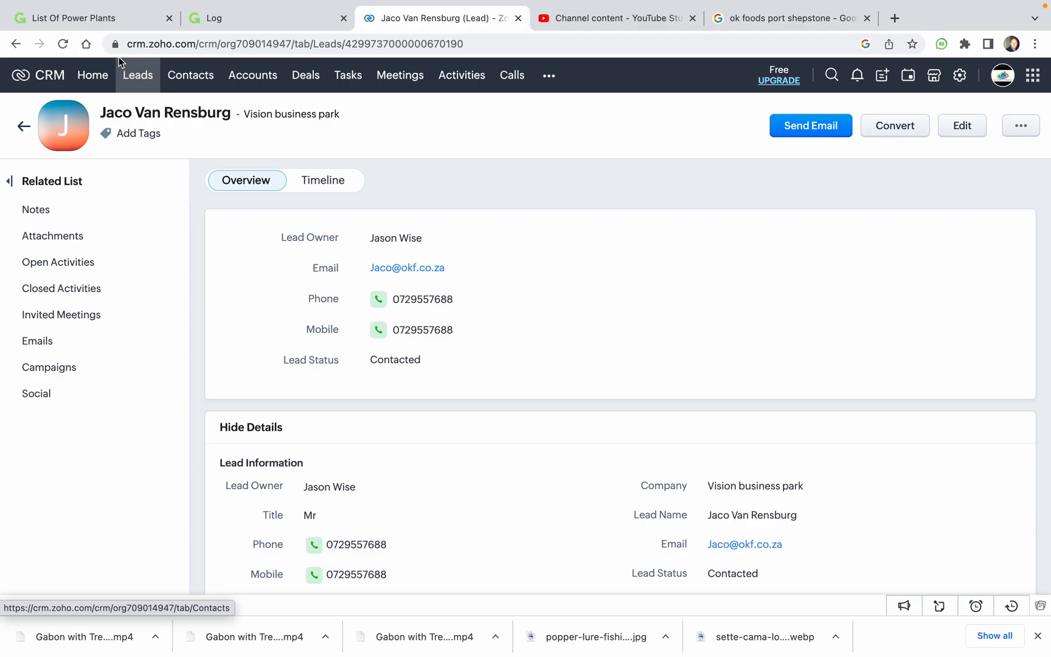
pyautogui.scroll(-5, 616, 295)
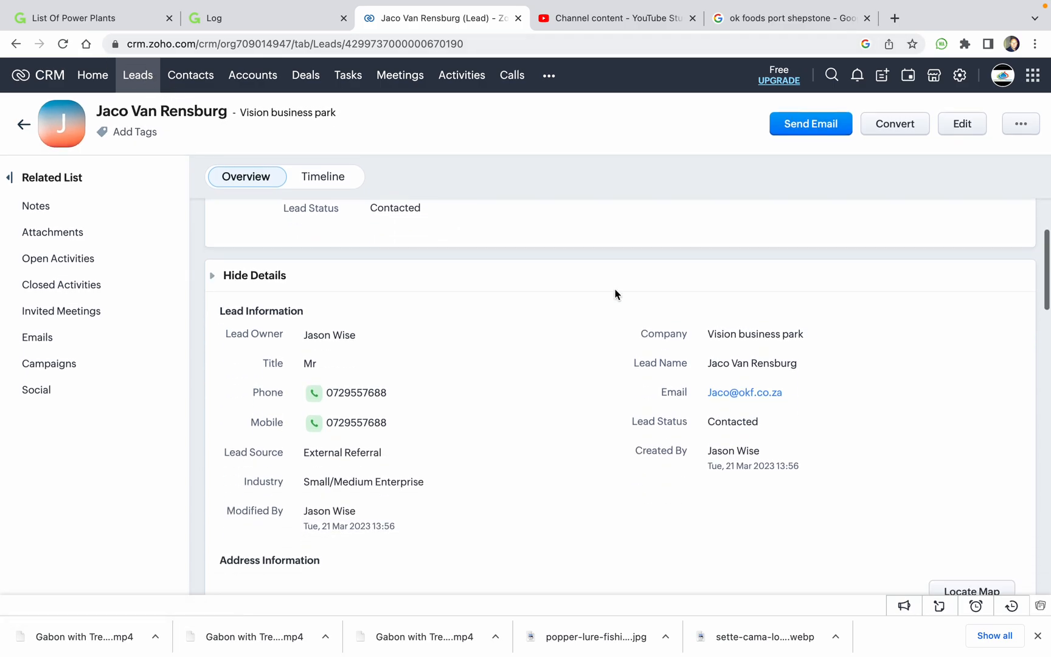
pyautogui.scroll(3, 616, 295)
# Add a note on the lead with the pasted 22-unit mini factory solar description.
pyautogui.scroll(-7, 616, 295)
pyautogui.scroll(-1, 616, 295)
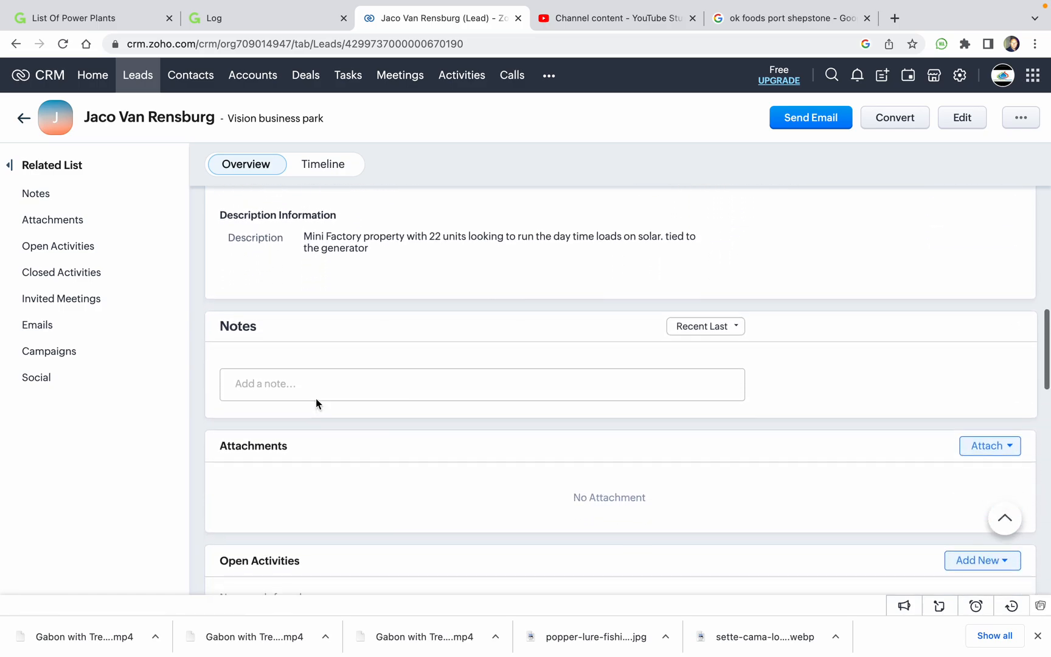
pyautogui.click(348, 382)
pyautogui.press('super+v')
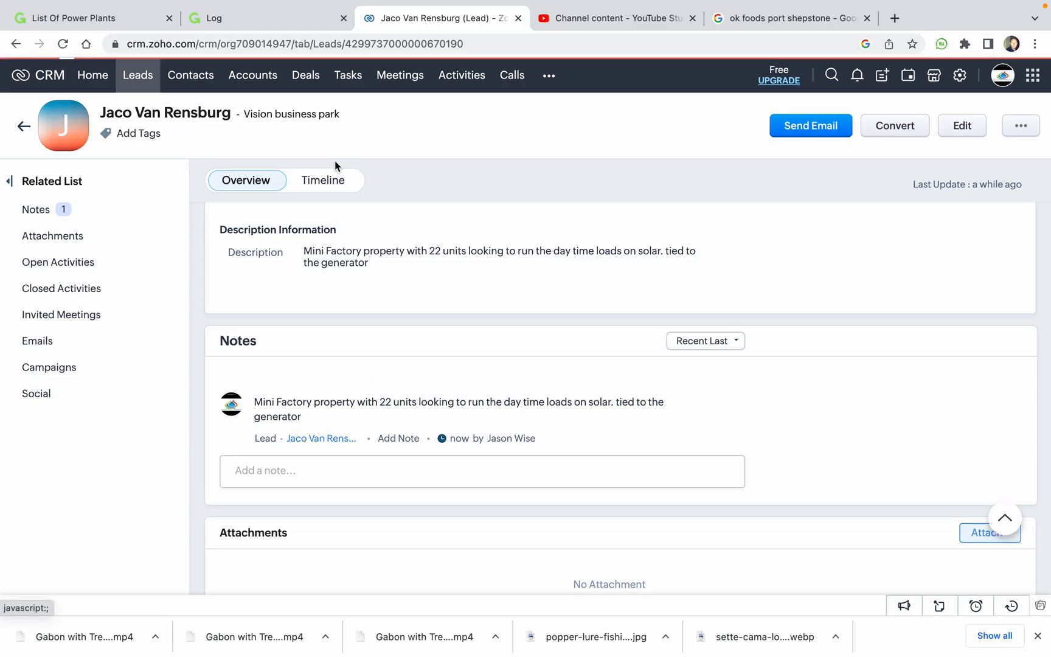
pyautogui.click(314, 183)
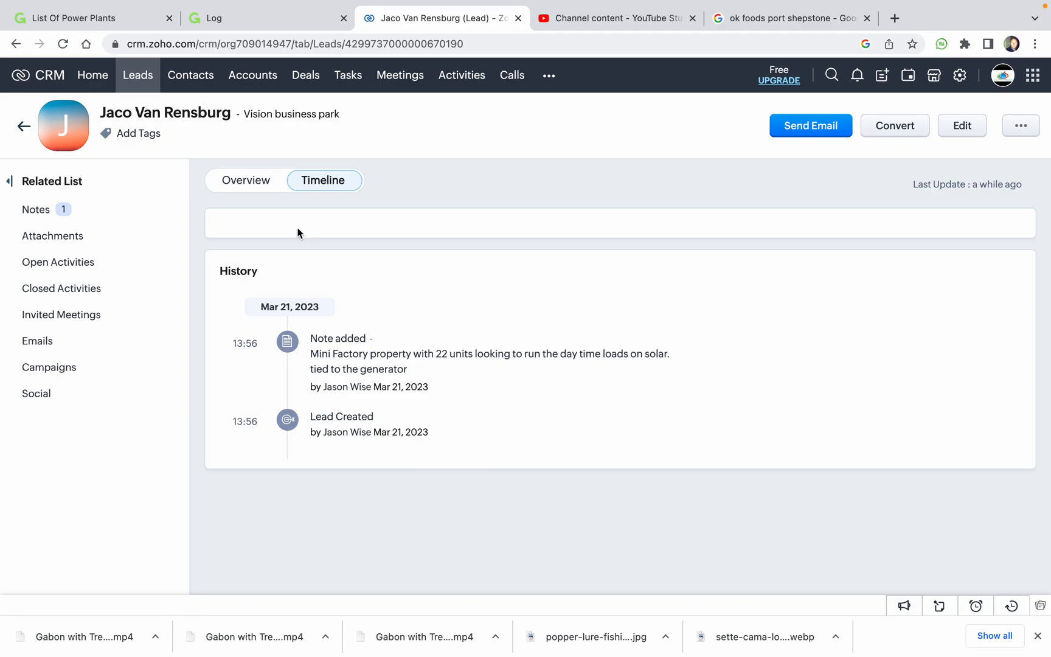
pyautogui.click(246, 193)
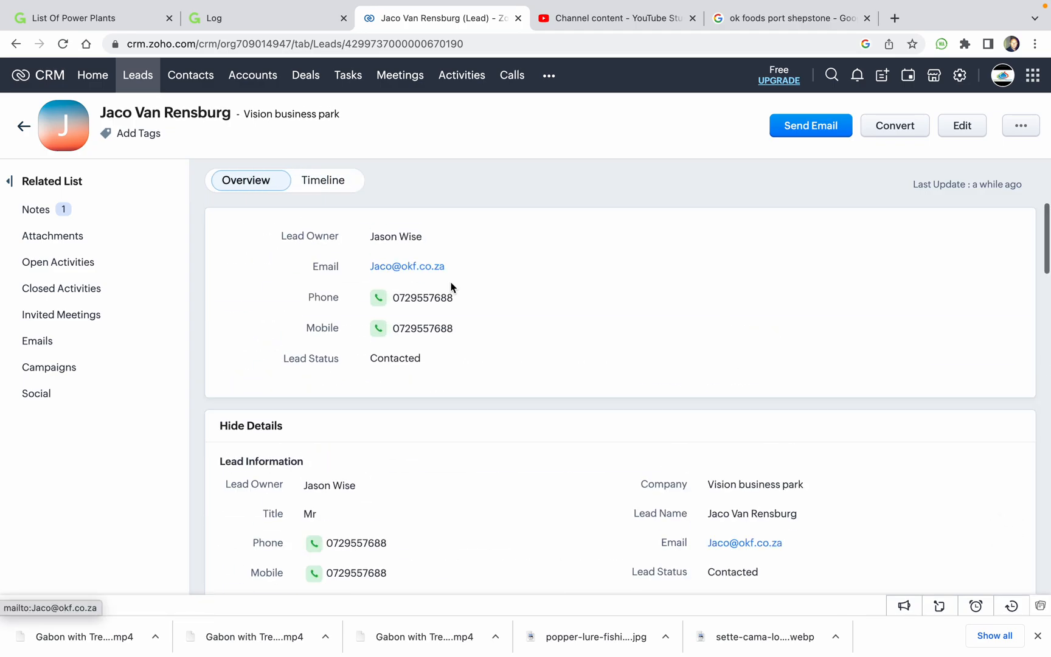
pyautogui.scroll(-10, 486, 373)
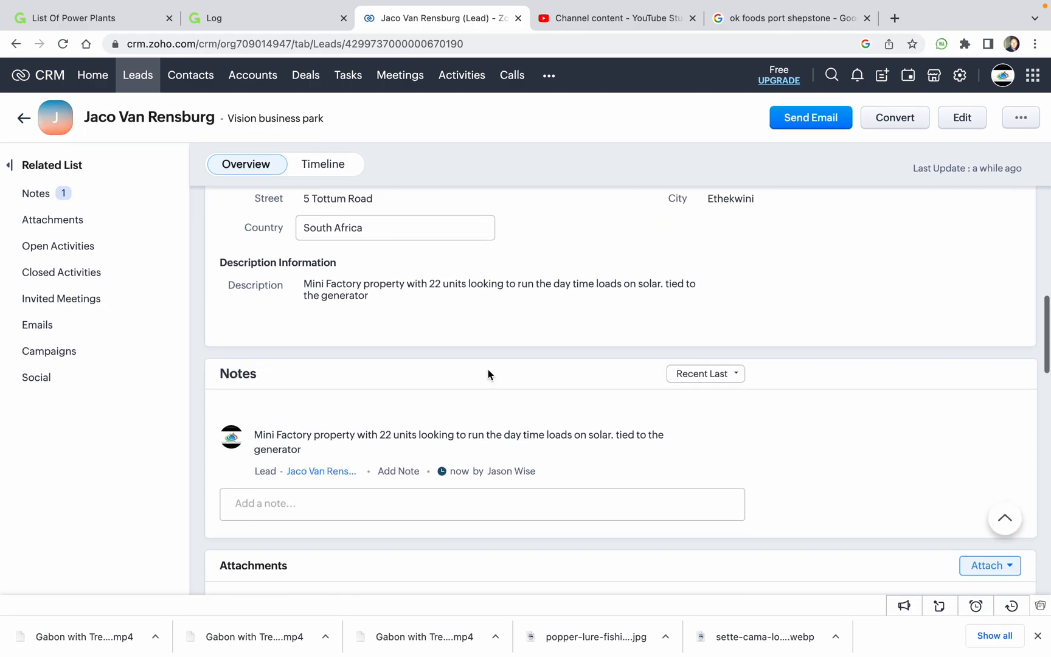
pyautogui.scroll(-2, 487, 371)
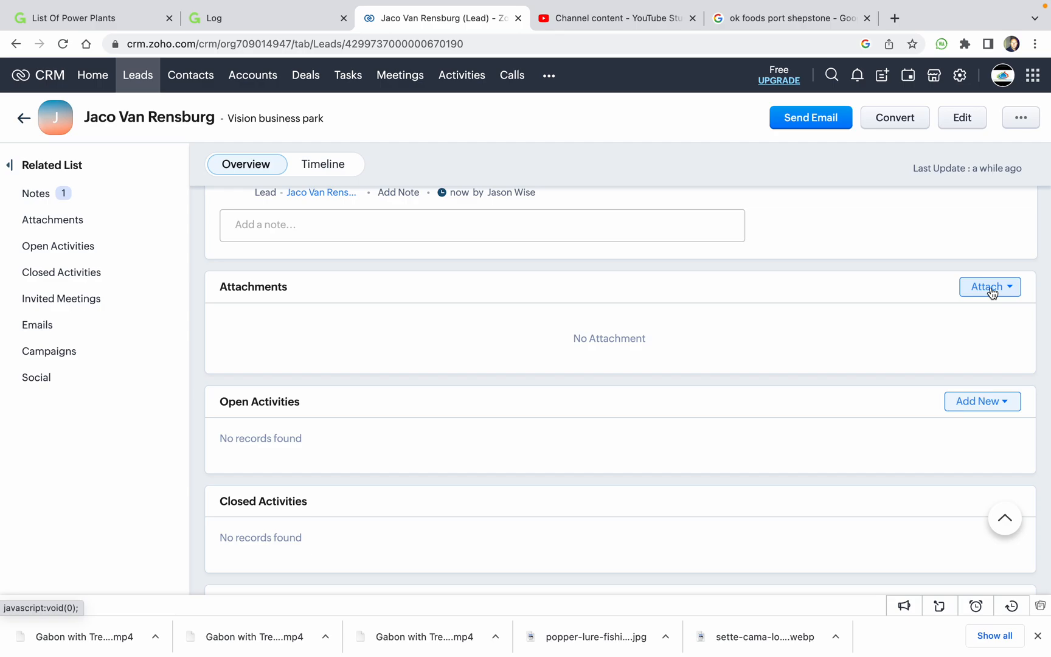
pyautogui.scroll(-4, 934, 361)
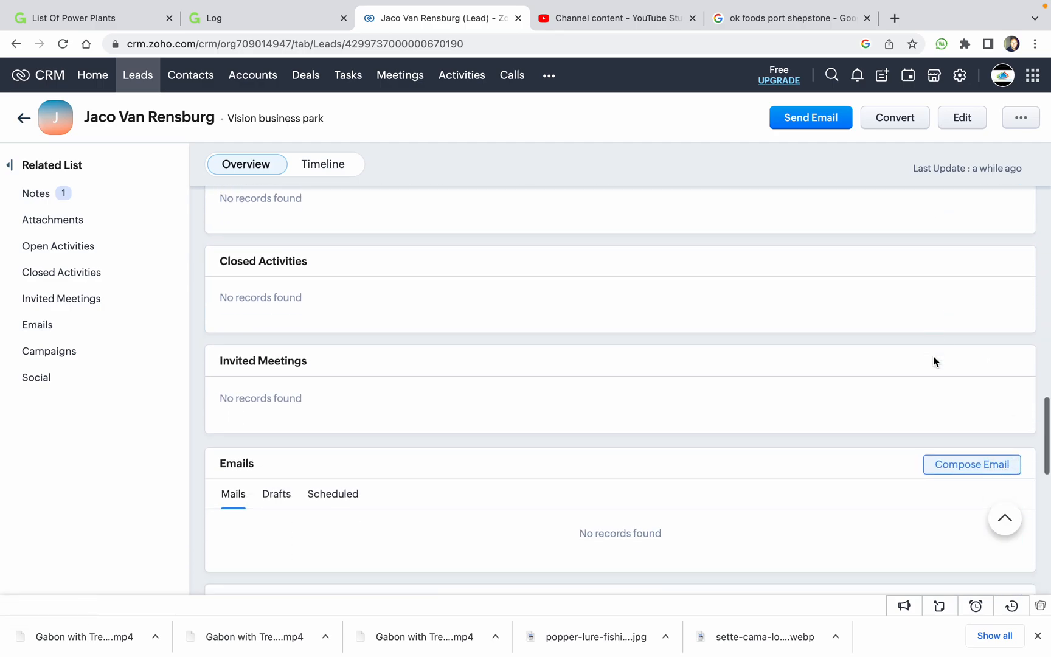
pyautogui.scroll(-3, 934, 361)
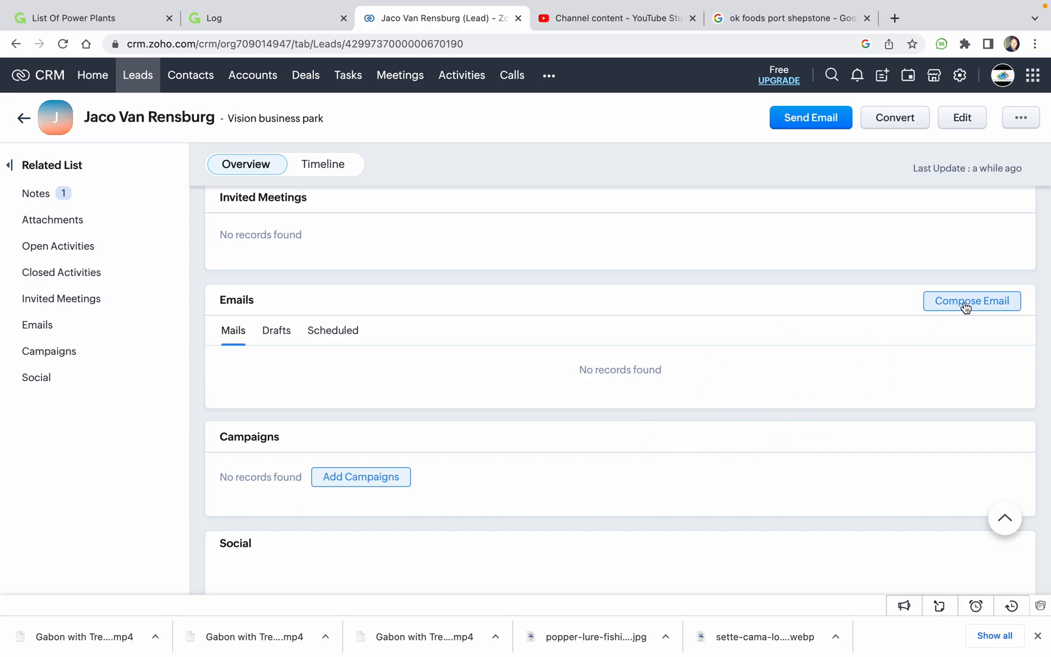
pyautogui.scroll(-5, 737, 391)
pyautogui.scroll(15, 737, 392)
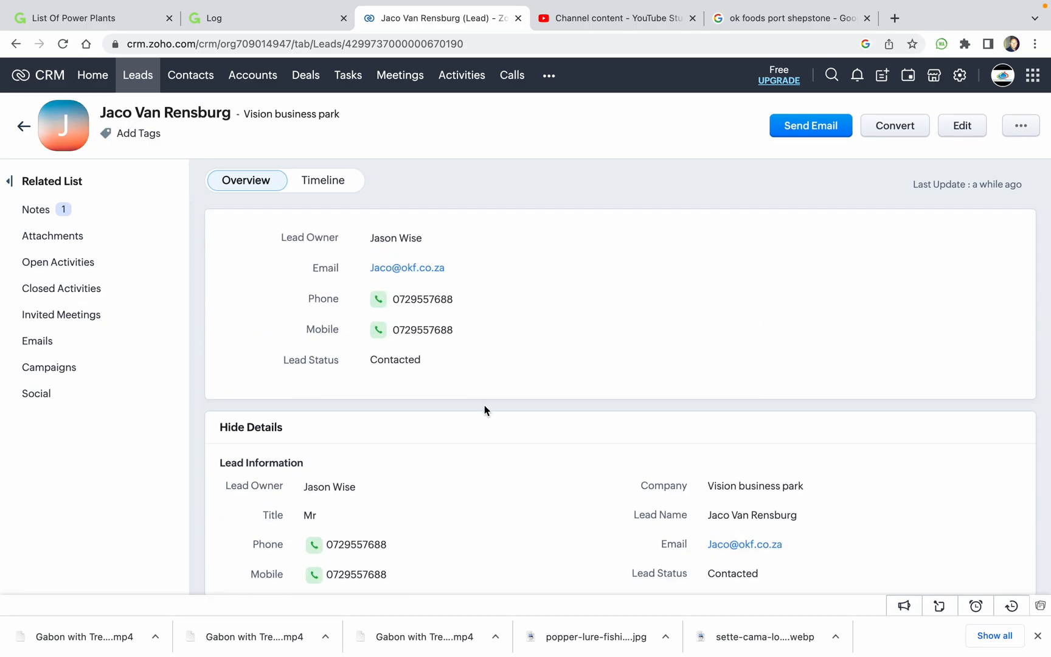
pyautogui.scroll(-4, 486, 411)
pyautogui.scroll(4, 486, 411)
pyautogui.click(146, 88)
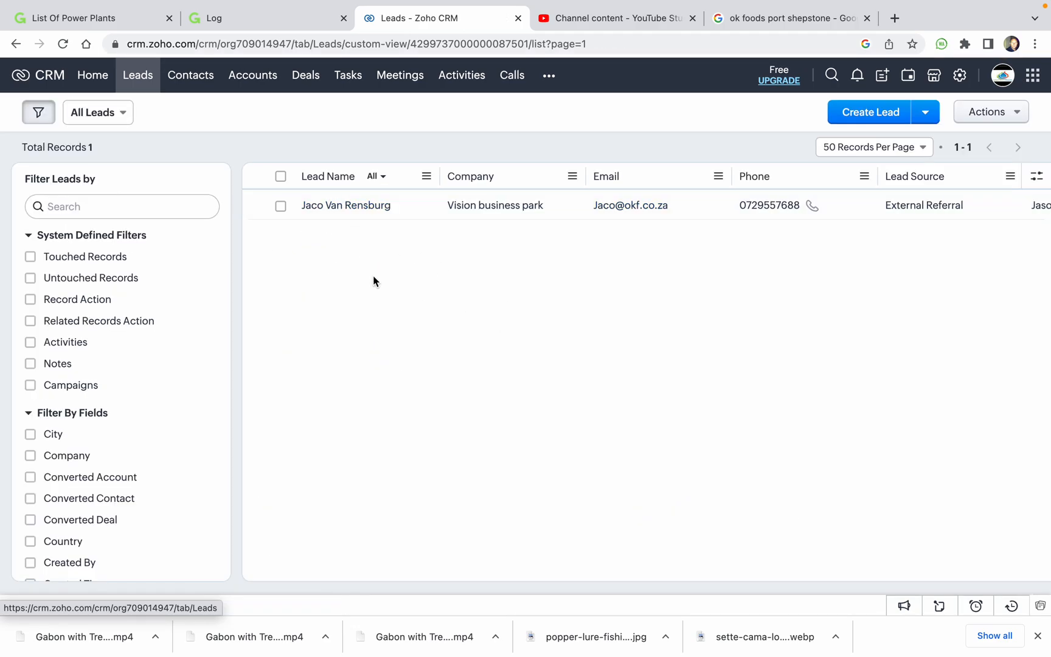
pyautogui.click(353, 208)
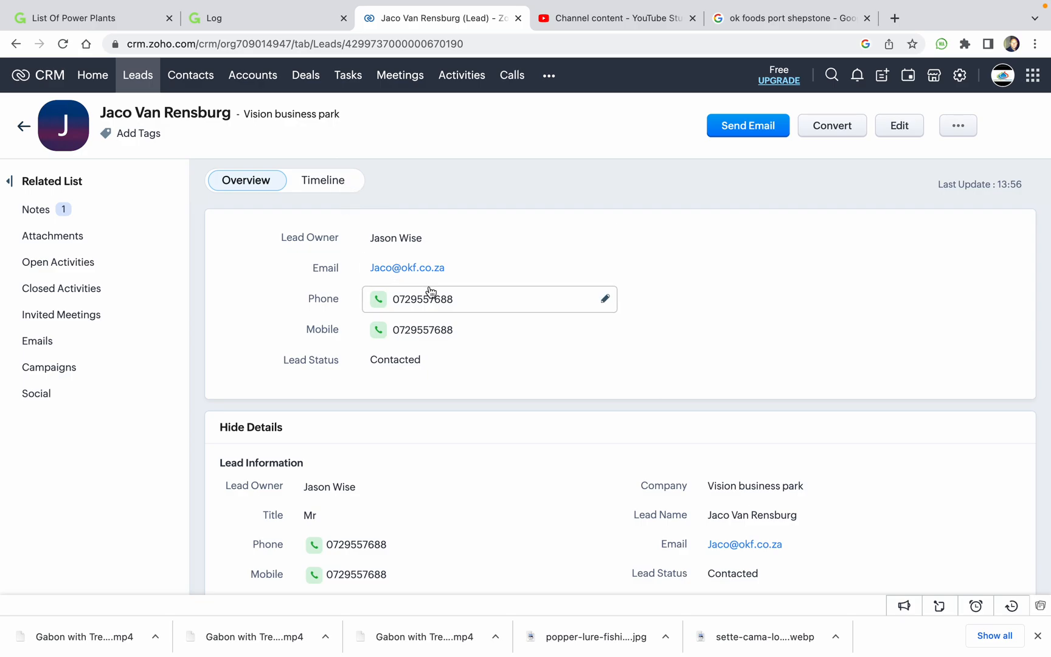
# Add the note "received power bills" to the lead.
pyautogui.scroll(-10, 426, 286)
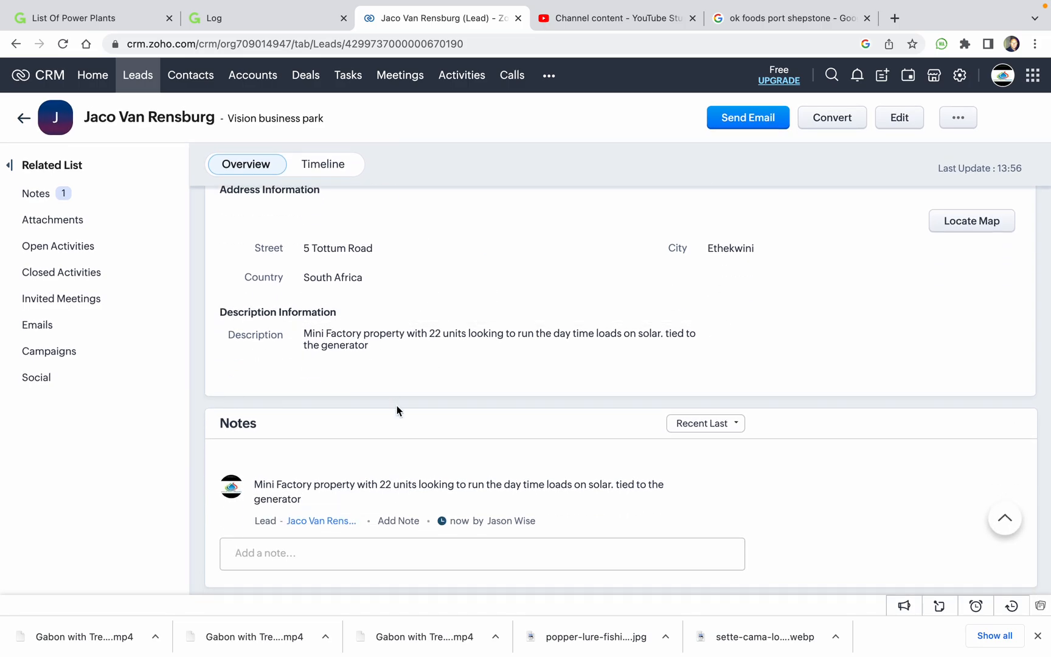
pyautogui.scroll(-2, 396, 405)
pyautogui.click(392, 420)
pyautogui.write('received power bills')
pyautogui.press('Return')
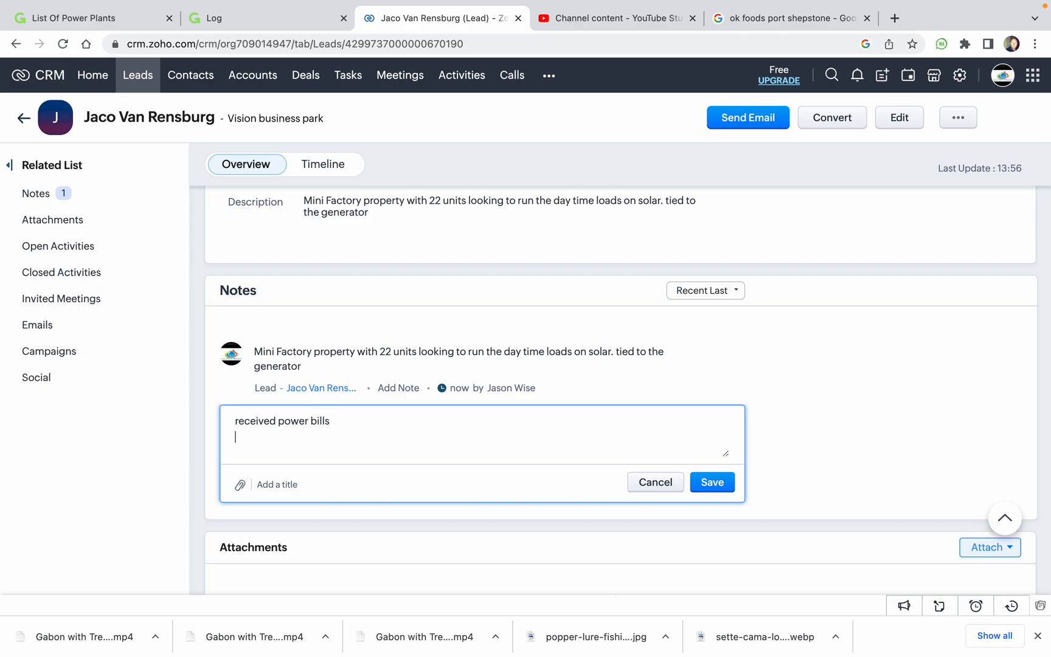
pyautogui.click(711, 482)
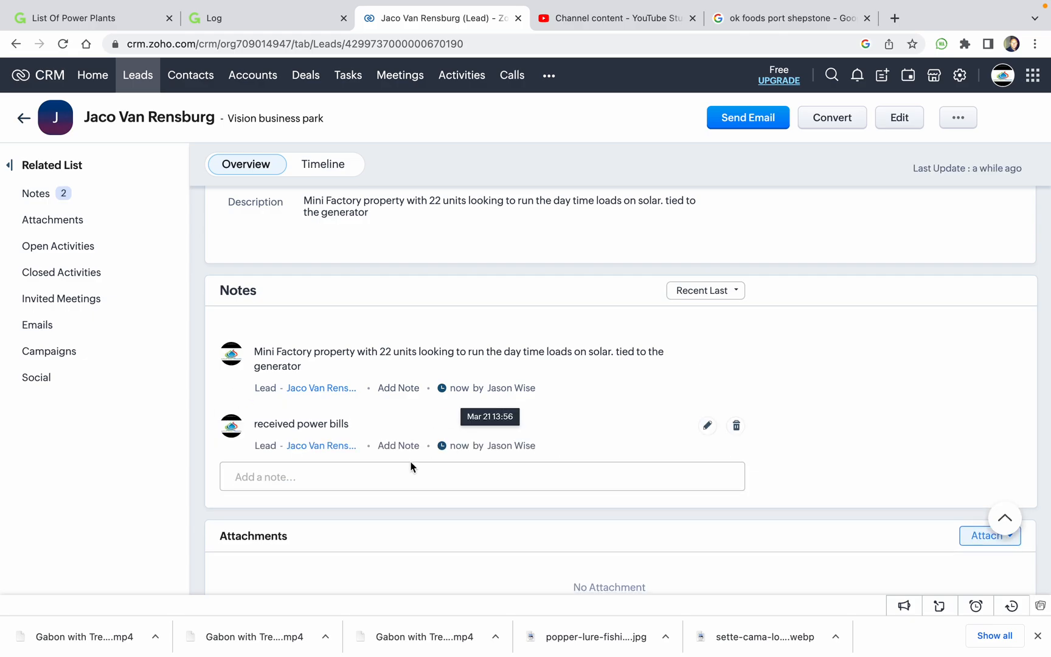
# Add the note "met with the client on site today." to the lead.
pyautogui.click(380, 478)
pyautogui.write('m')
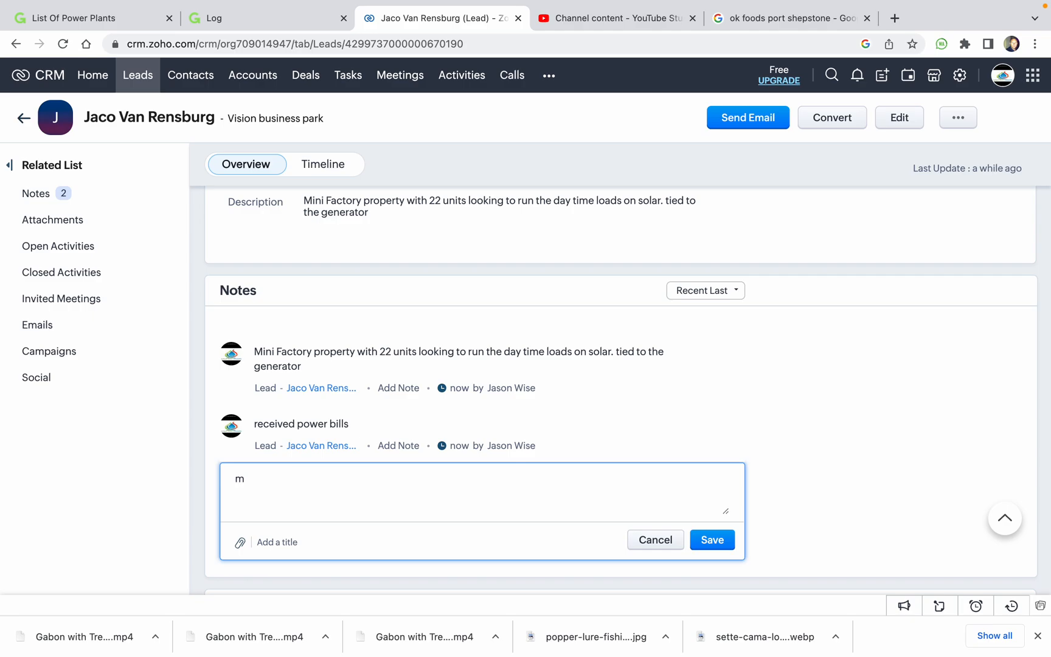
pyautogui.write('et with the client on iste toi')
pyautogui.press('BackSpace')
pyautogui.press('BackSpace')
pyautogui.press('BackSpace')
pyautogui.press('BackSpace')
pyautogui.press('BackSpace')
pyautogui.press('BackSpace')
pyautogui.press('BackSpace')
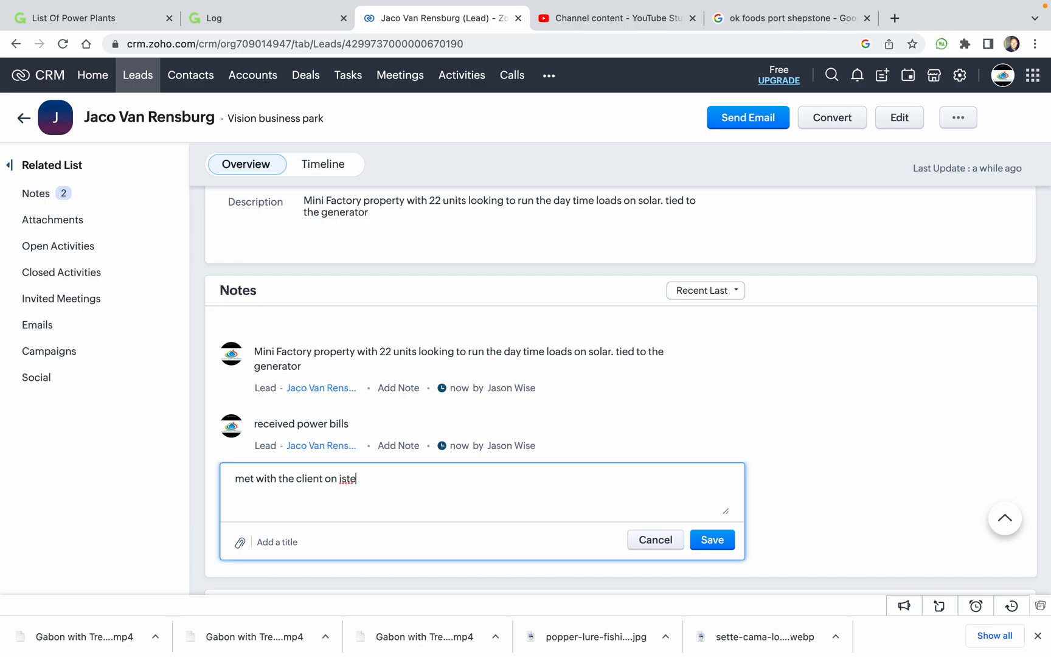
pyautogui.write('site today.')
pyautogui.click(712, 540)
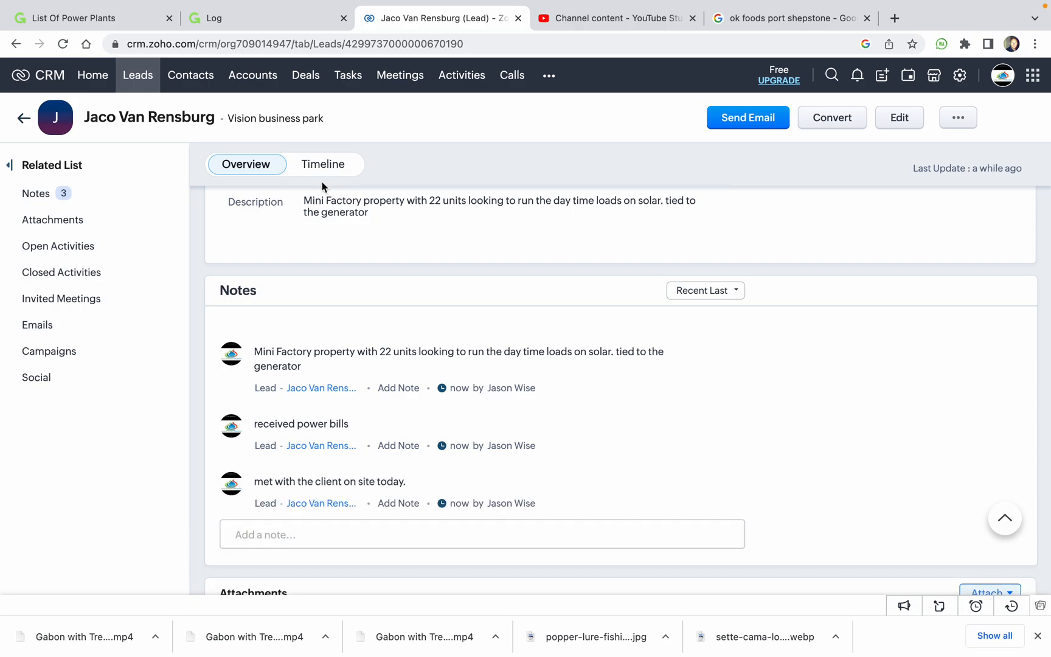
pyautogui.click(323, 180)
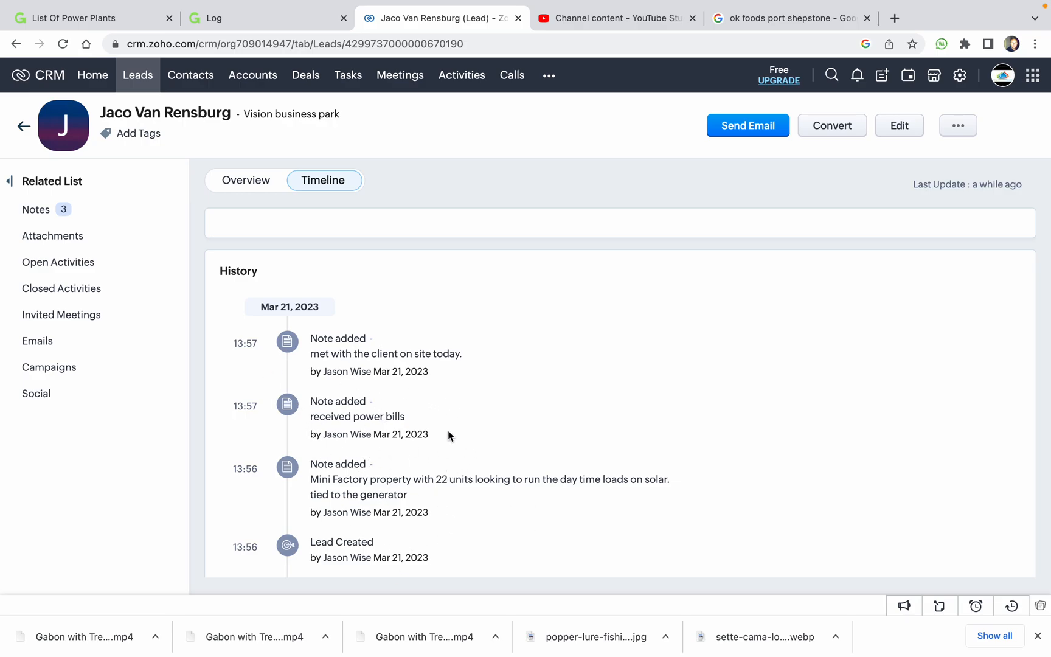
pyautogui.click(252, 182)
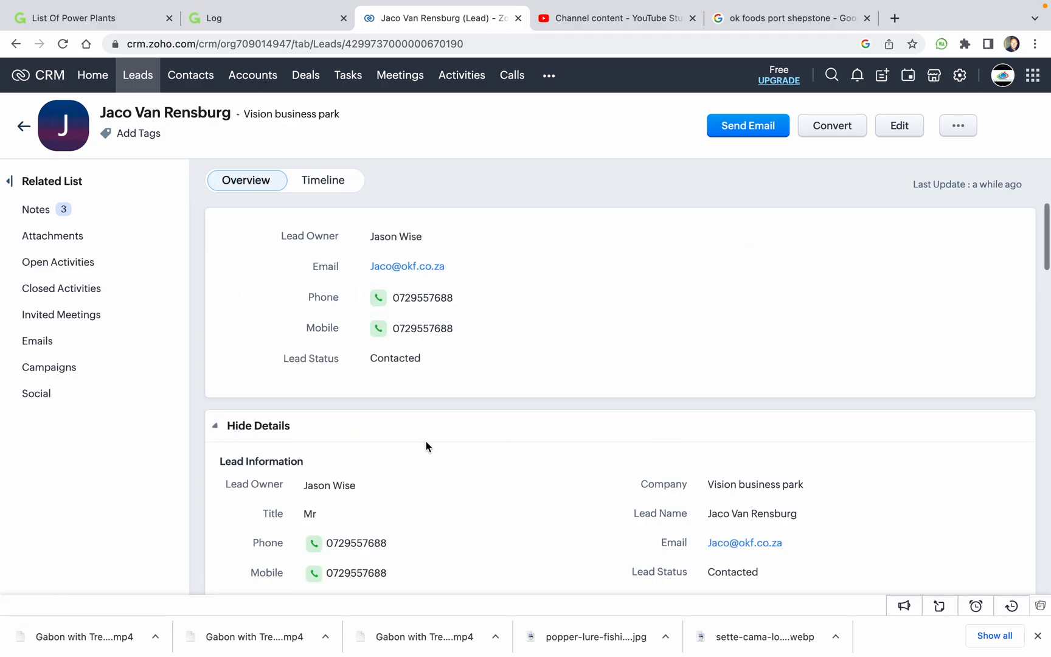
pyautogui.scroll(-1, 440, 464)
pyautogui.scroll(1, 439, 465)
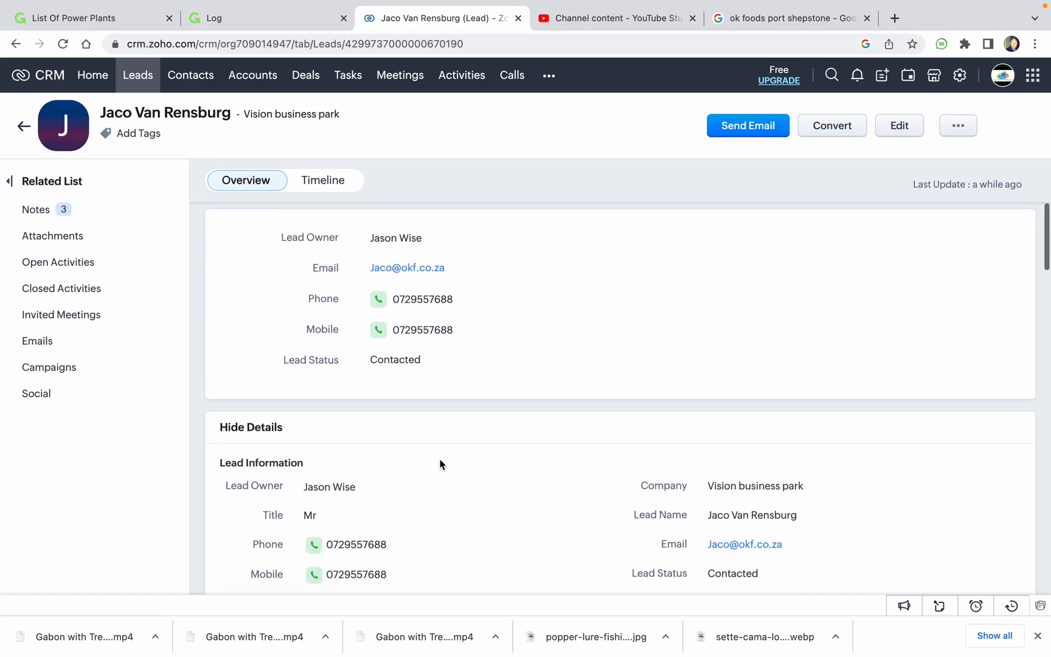
# Start converting the lead, choosing to create a new contact and a new deal.
pyautogui.click(853, 132)
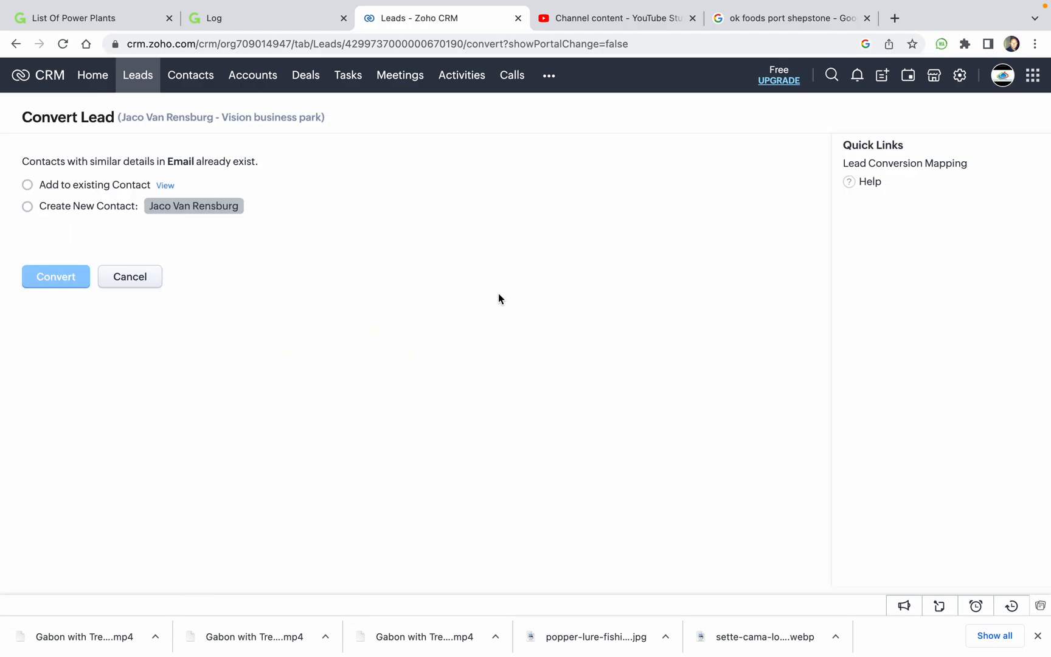
pyautogui.click(27, 206)
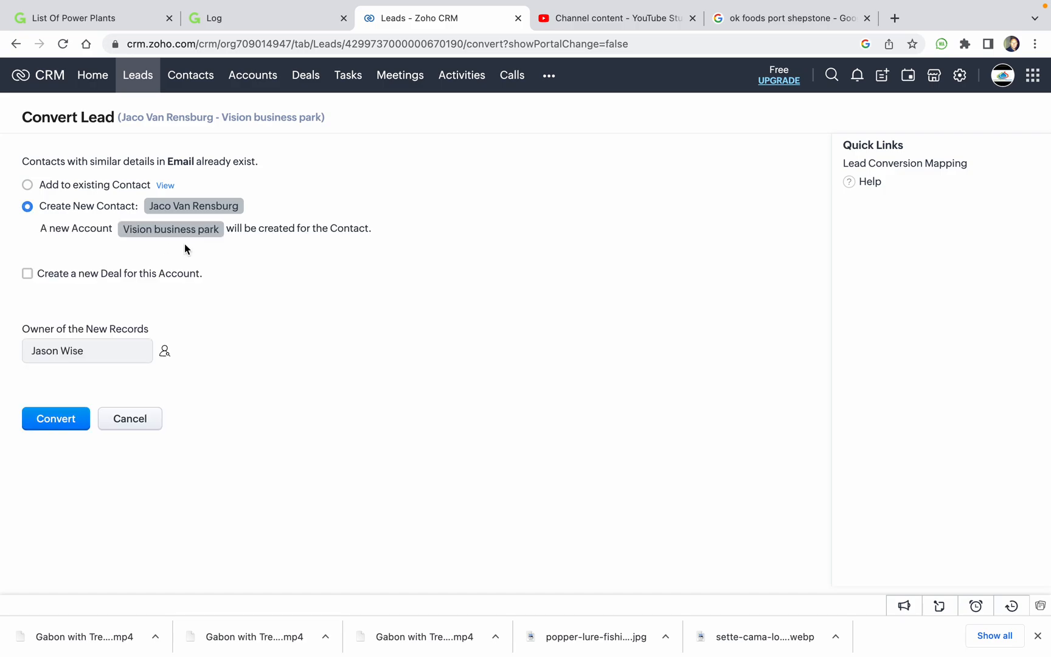
pyautogui.click(28, 274)
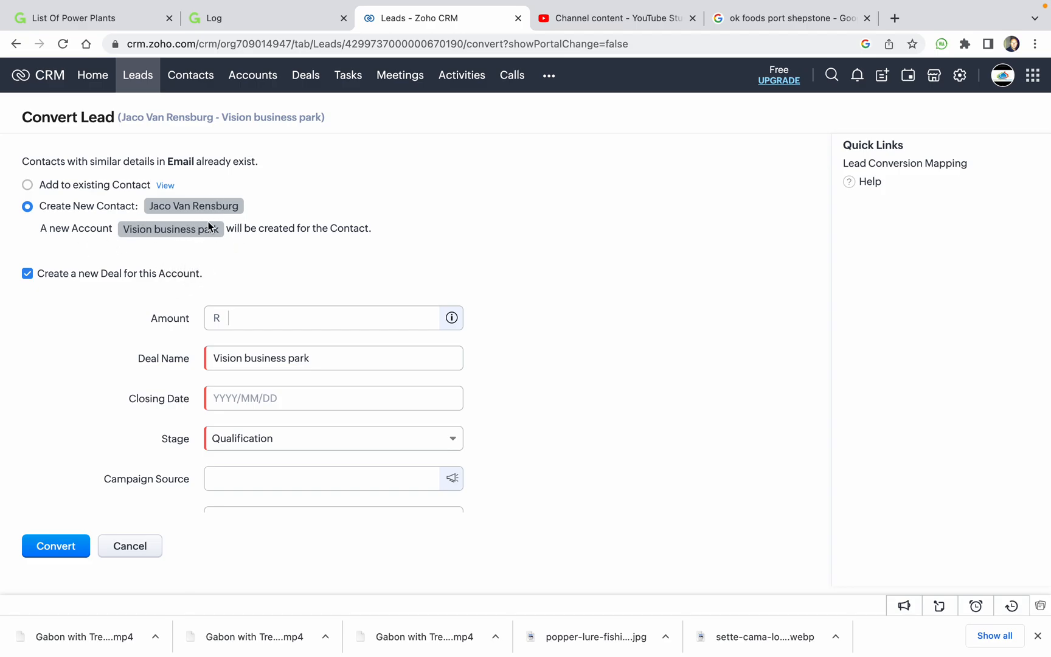
# Give the deal amount 1200000 and closing date 2023/05/15.
pyautogui.click(277, 318)
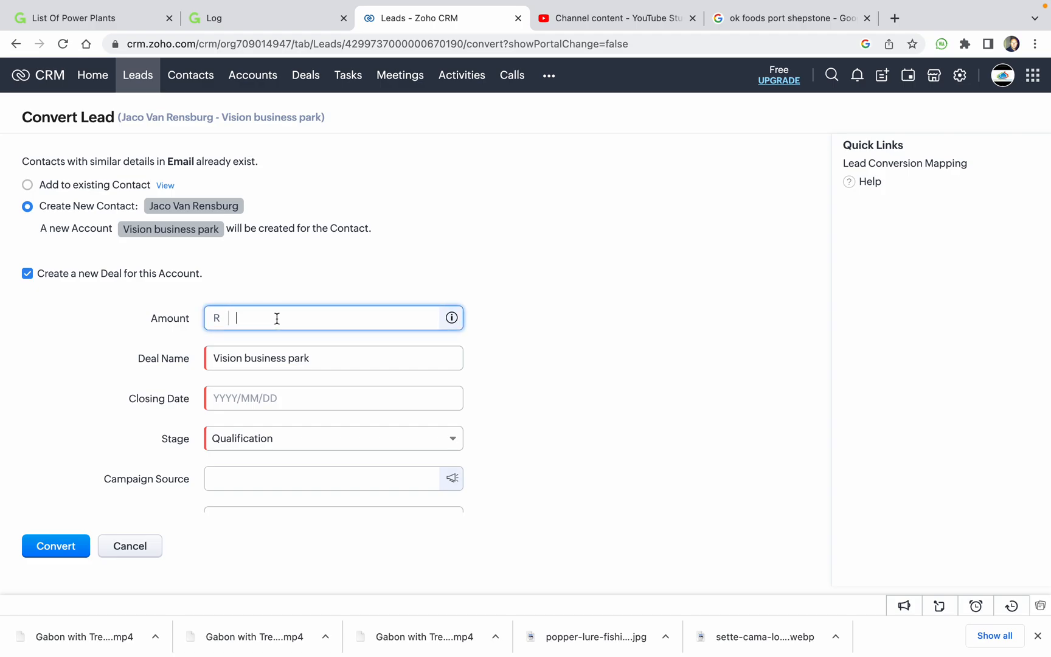
pyautogui.write('1200000')
pyautogui.click(286, 405)
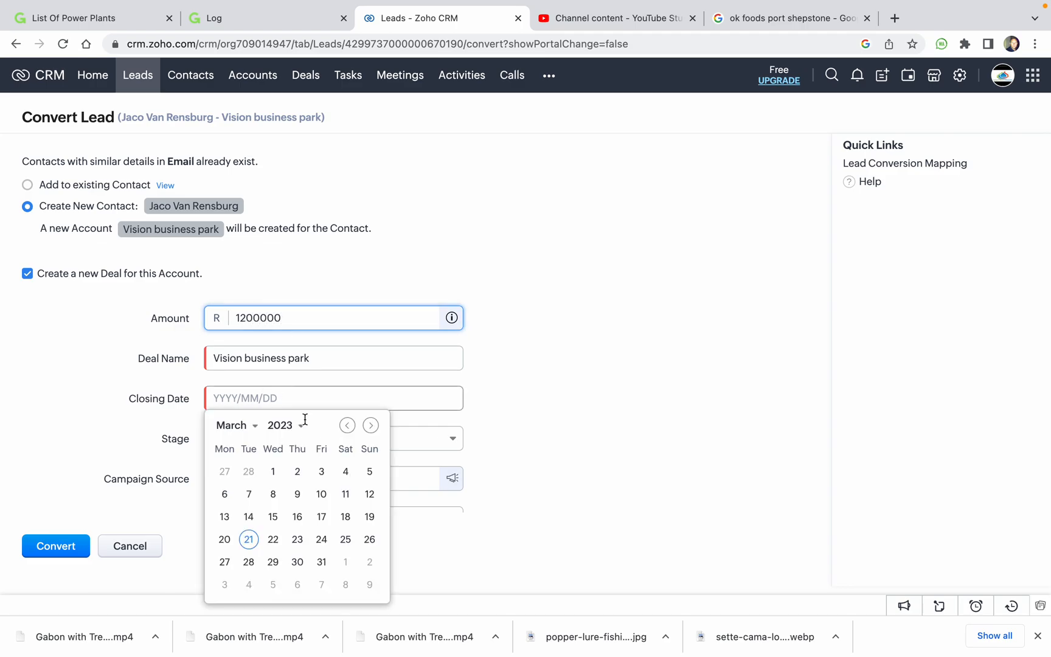
pyautogui.click(370, 425)
pyautogui.click(368, 437)
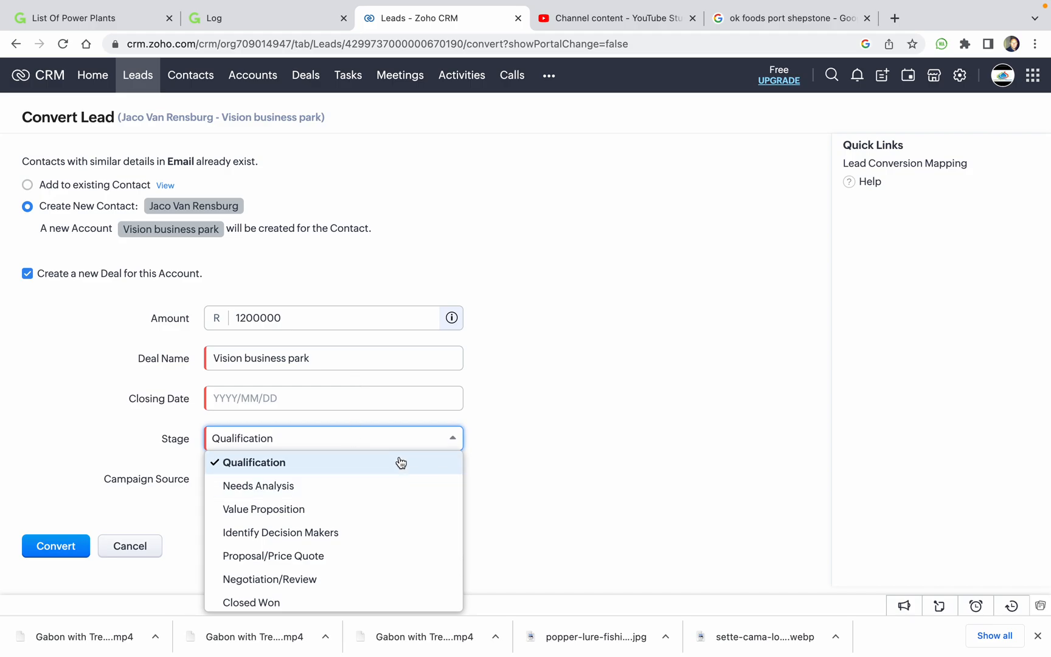
pyautogui.click(331, 401)
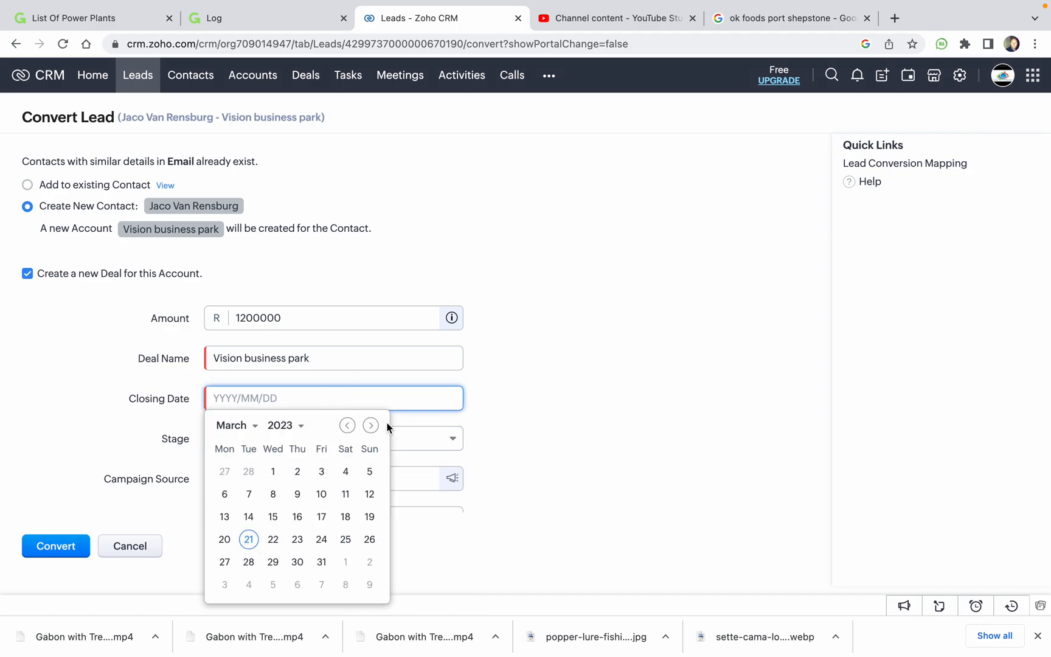
pyautogui.click(370, 425)
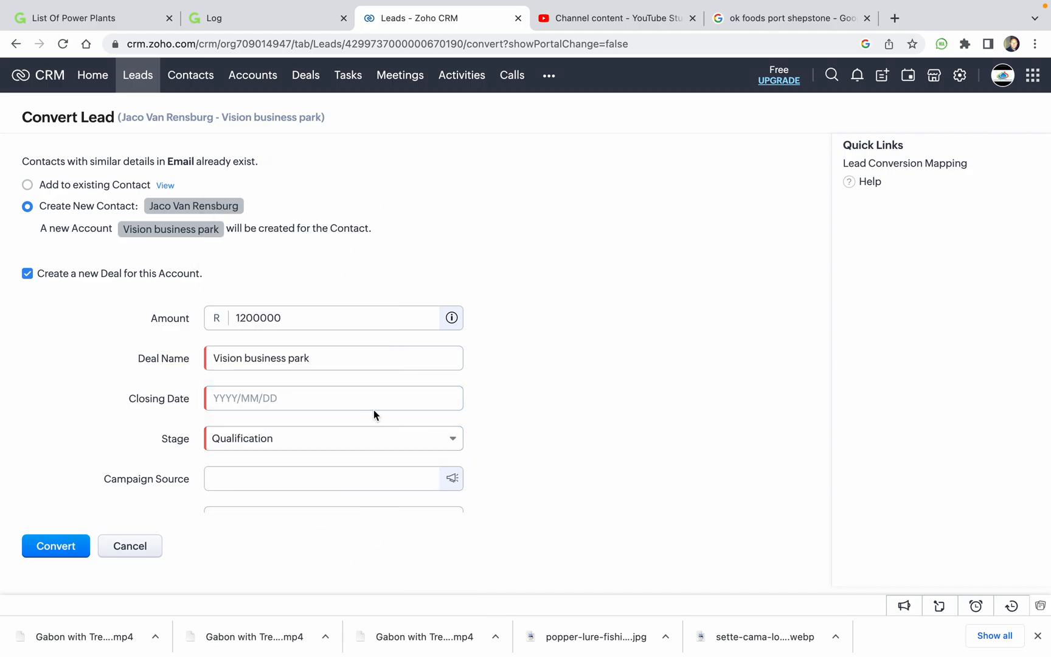
pyautogui.click(375, 398)
pyautogui.click(368, 424)
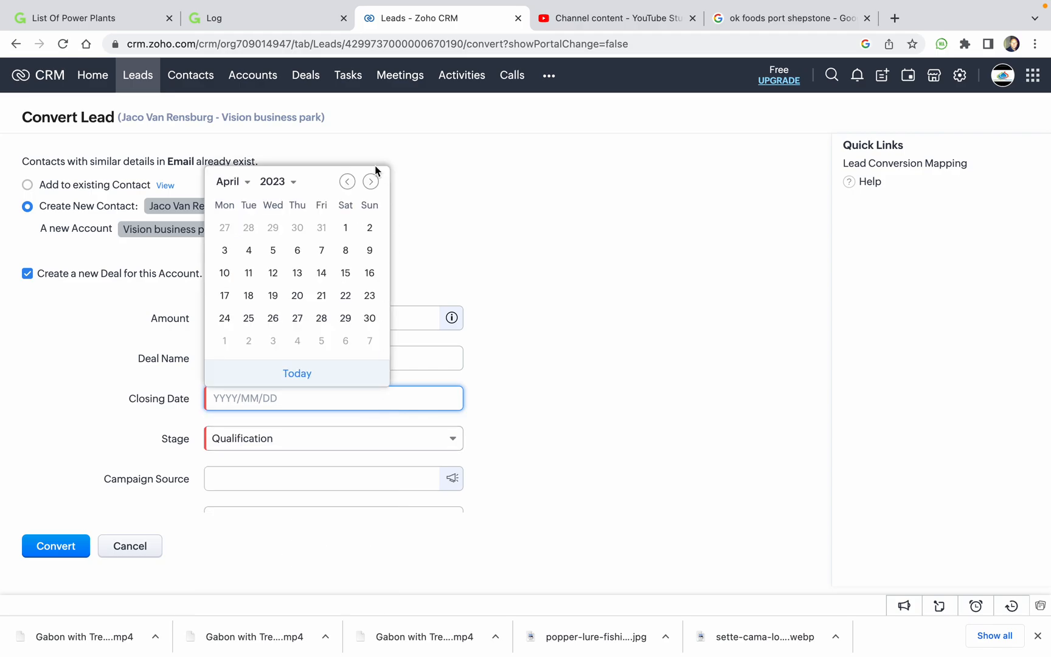
pyautogui.click(370, 181)
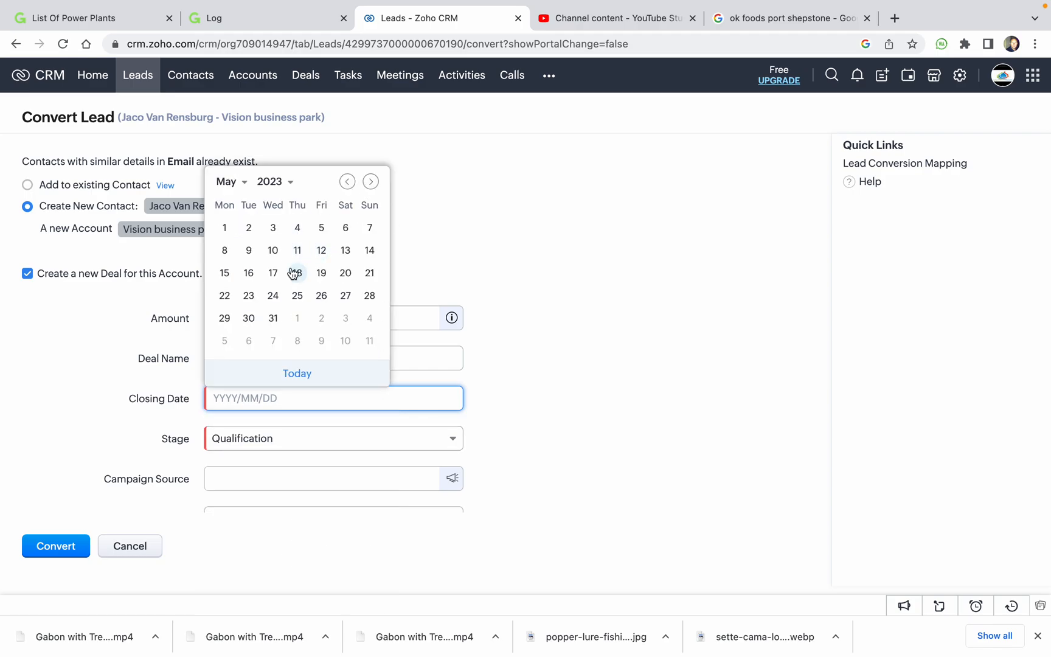
pyautogui.click(225, 273)
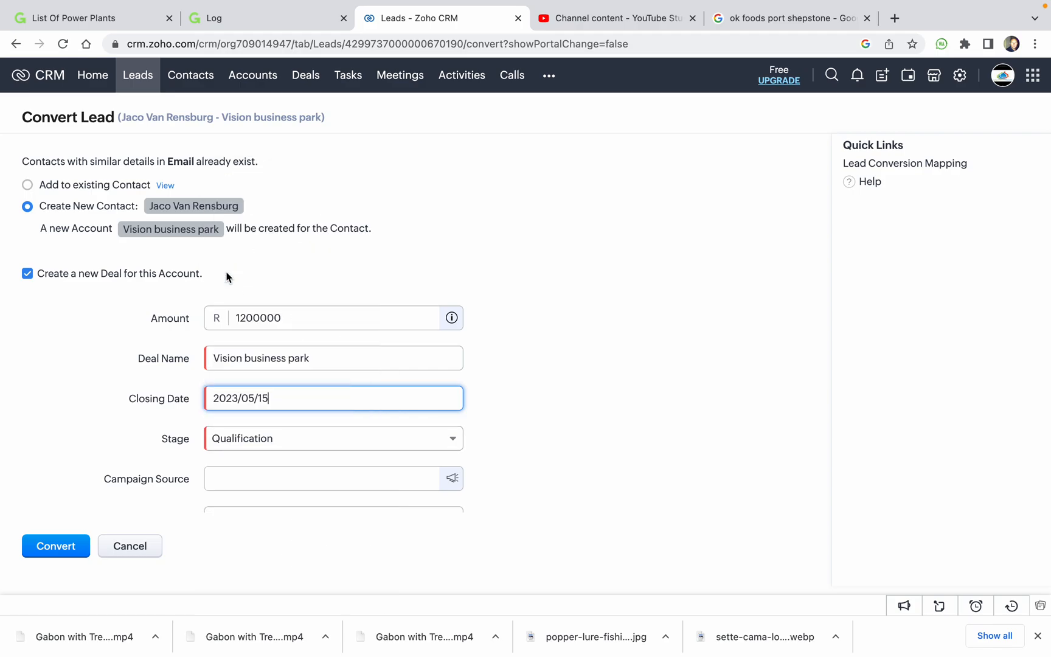
# Set the deal stage to Value Proposition.
pyautogui.click(282, 444)
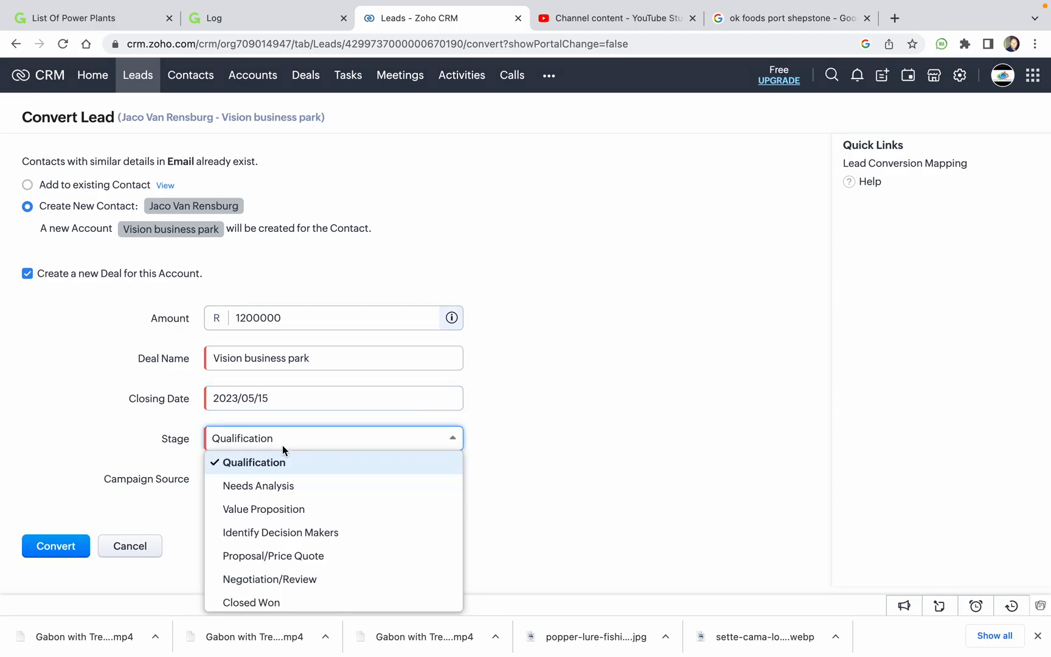
pyautogui.click(304, 509)
pyautogui.scroll(-3, 285, 452)
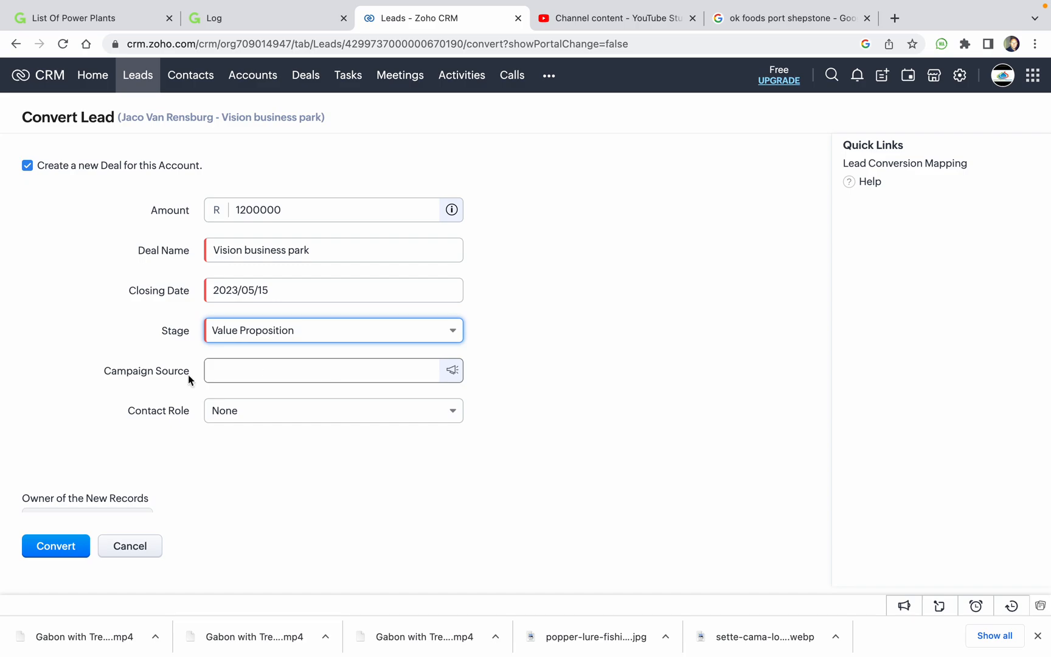
# Choose Social interactions as Campaign Source and Decision Maker as Contact Role.
pyautogui.click(248, 370)
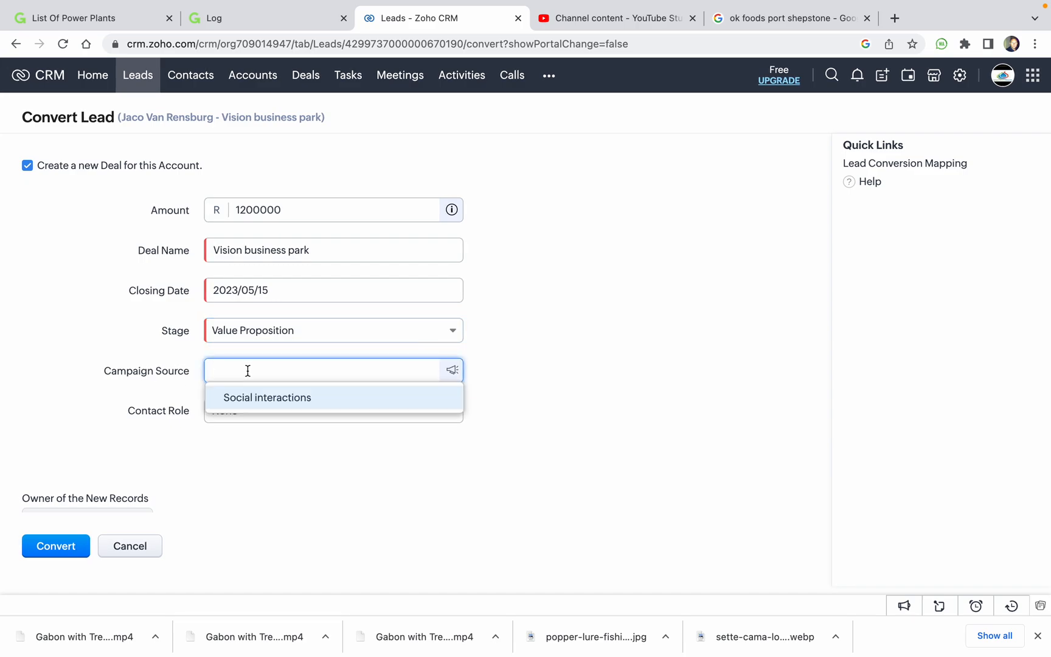
pyautogui.click(293, 401)
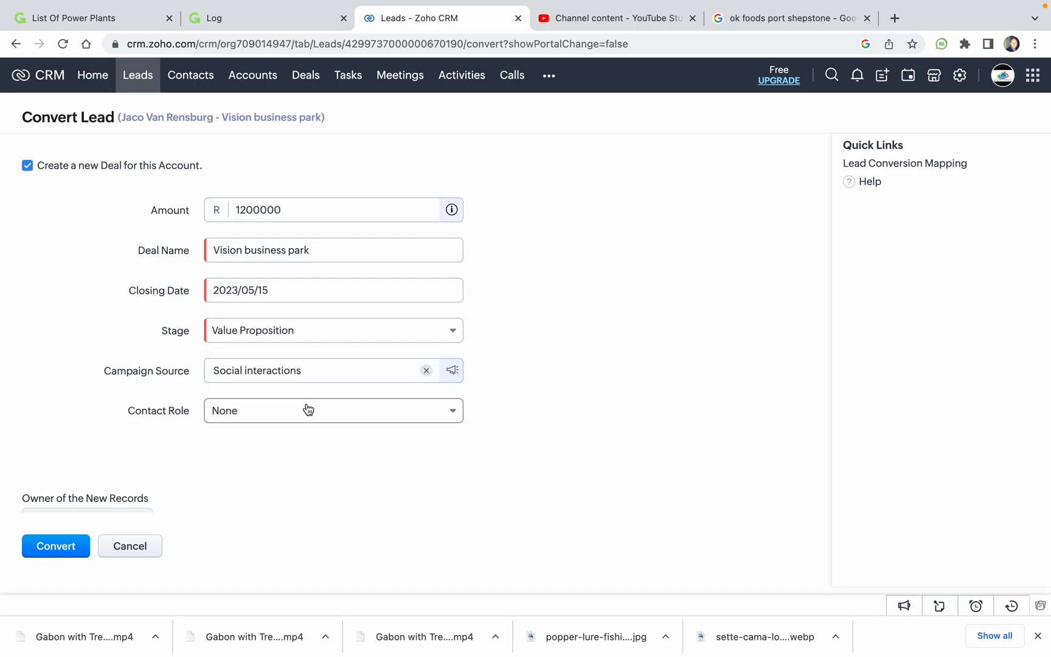
pyautogui.click(249, 417)
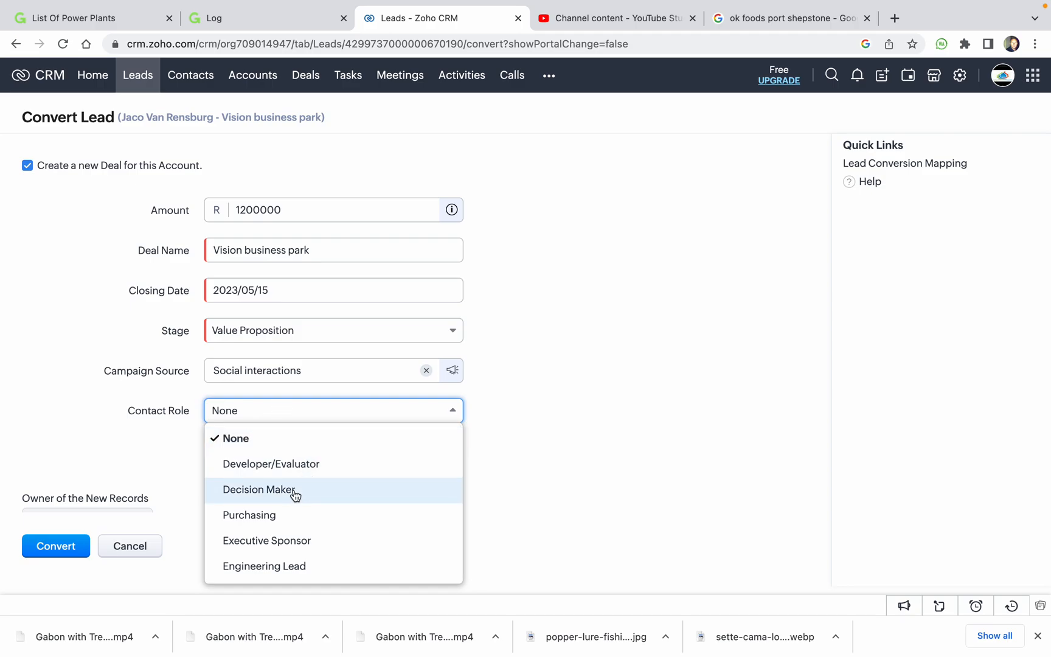
pyautogui.scroll(-1, 295, 496)
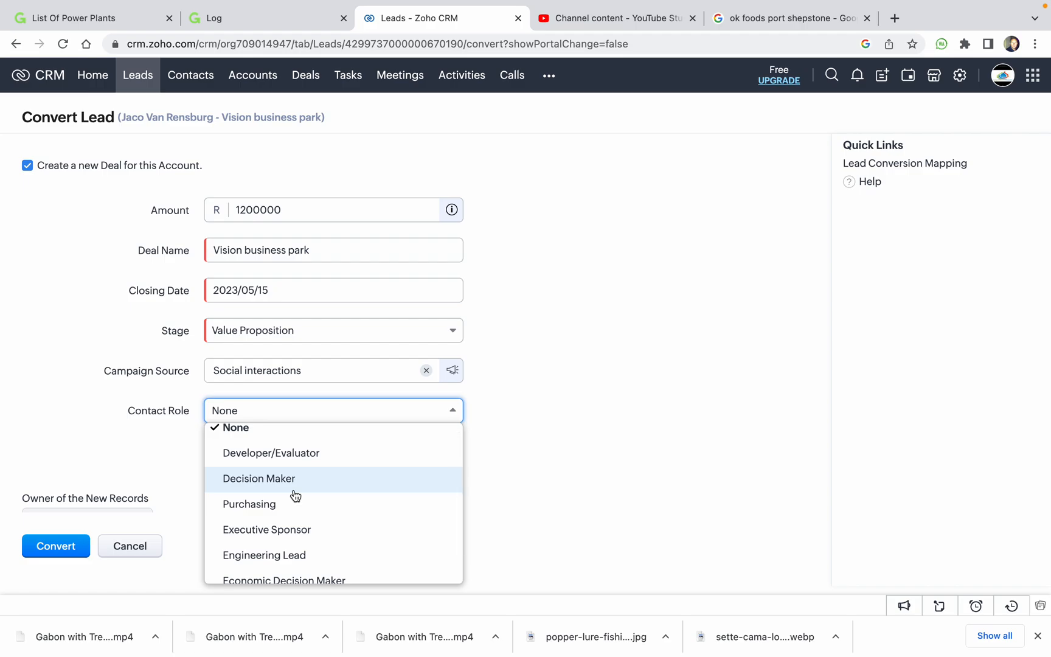
pyautogui.scroll(-2, 296, 496)
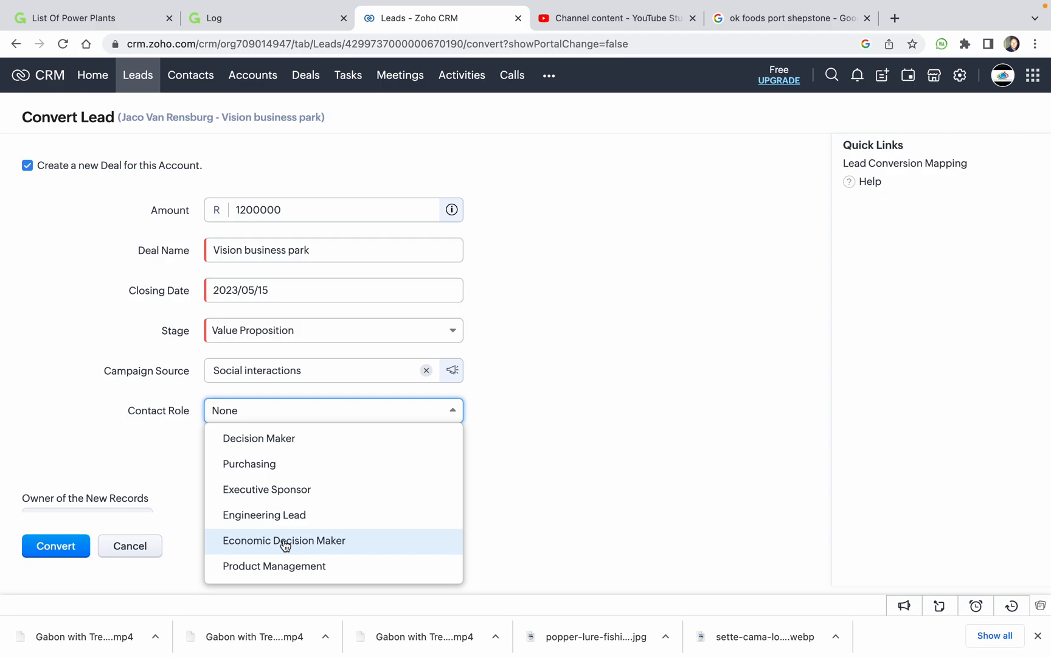
pyautogui.scroll(1, 312, 551)
pyautogui.scroll(1, 312, 551)
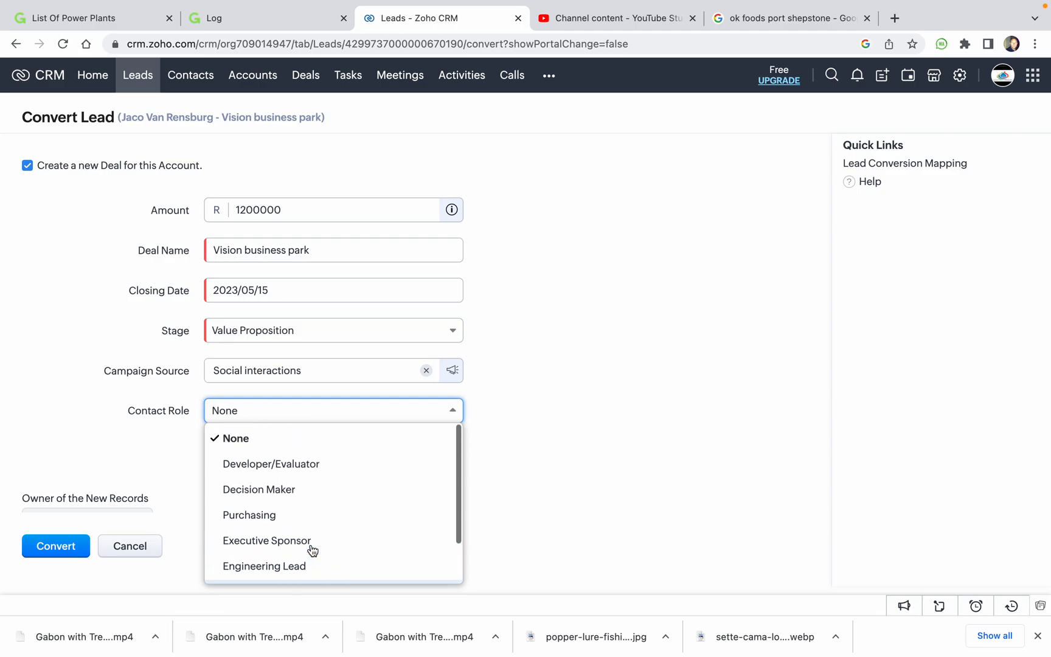
pyautogui.click(261, 492)
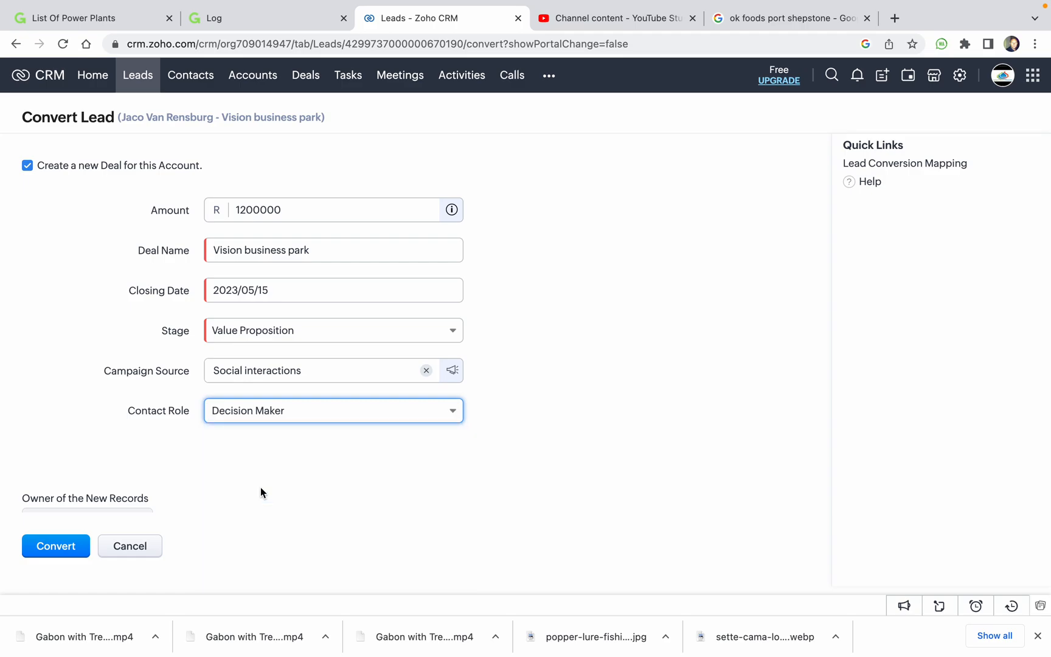
pyautogui.scroll(-1, 92, 438)
pyautogui.scroll(-1, 92, 439)
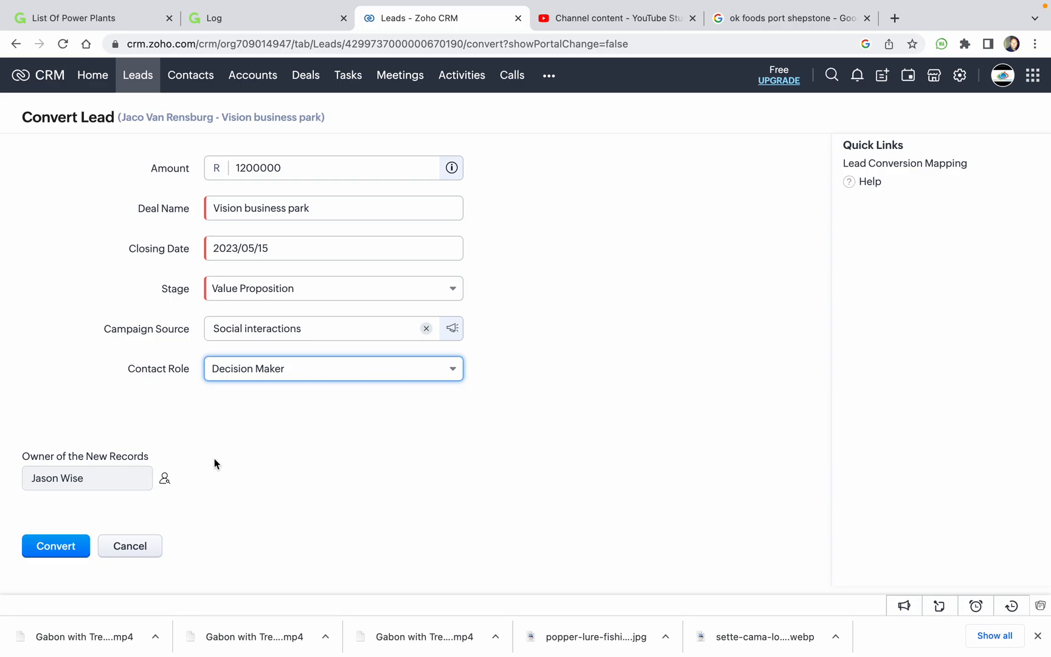
# Submit the conversion and go back to the Leads list.
pyautogui.click(64, 547)
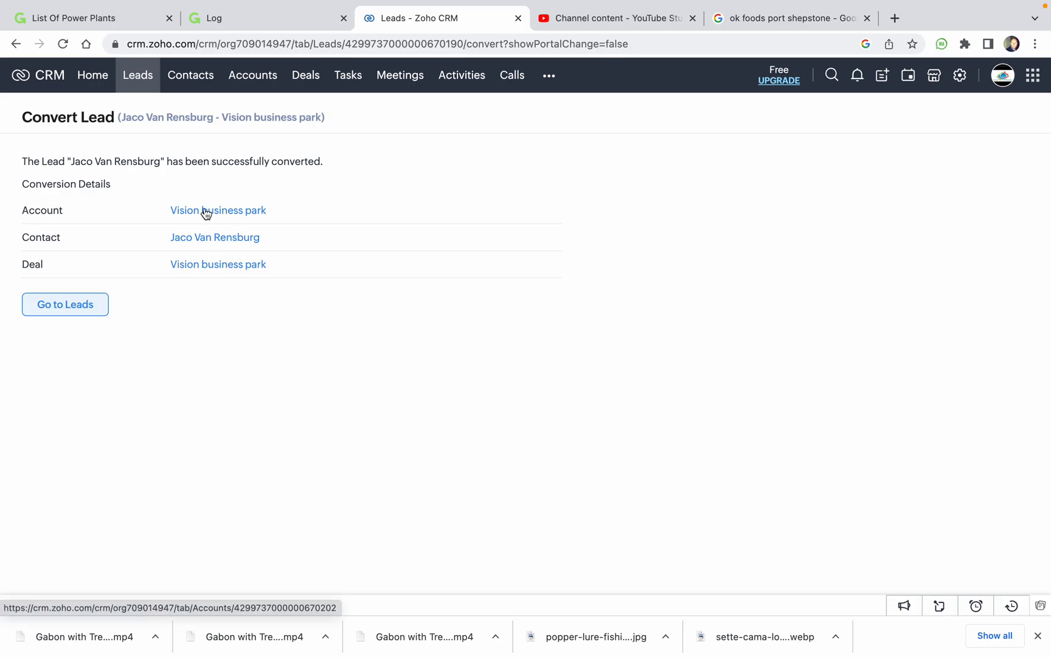
pyautogui.click(62, 304)
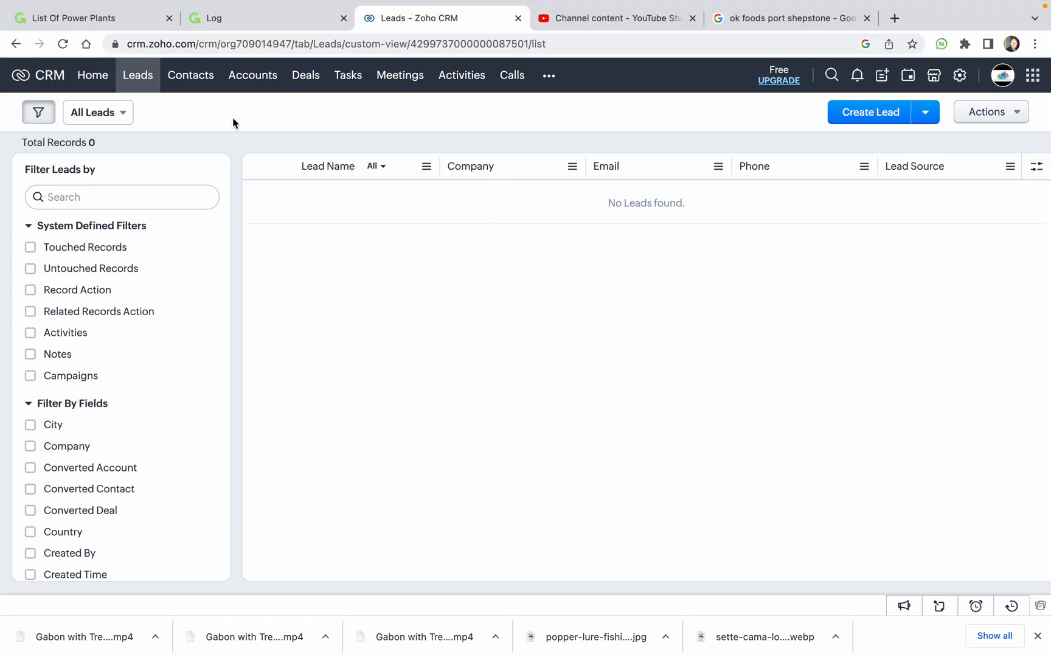
# Open the Deals stage board and scan the columns from Needs Analysis to Value Proposition.
pyautogui.click(313, 76)
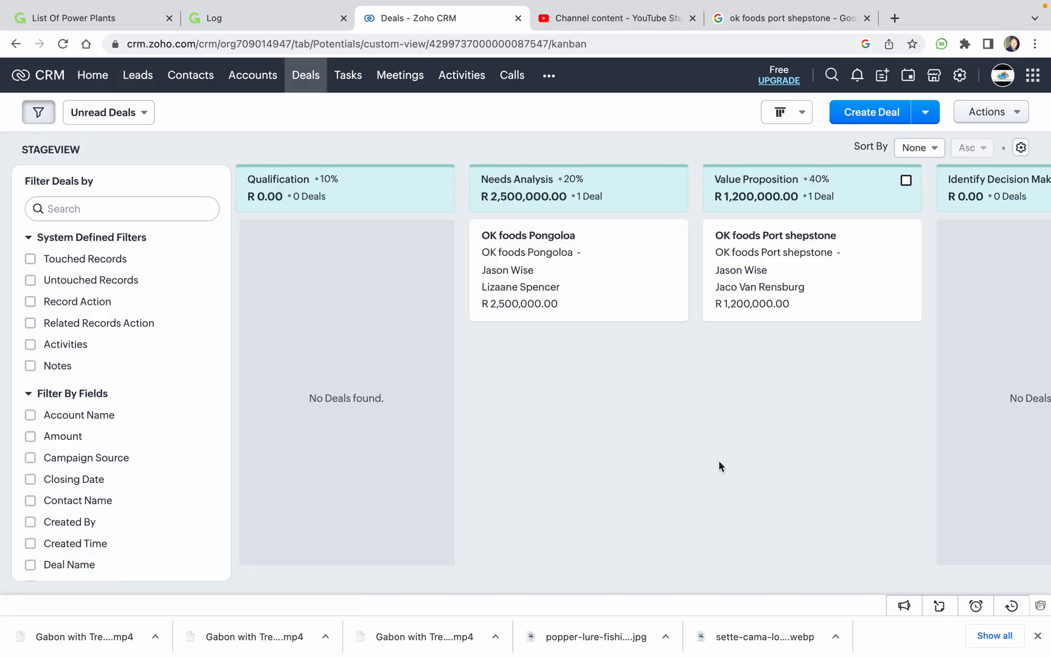
pyautogui.hscroll(5, 719, 467)
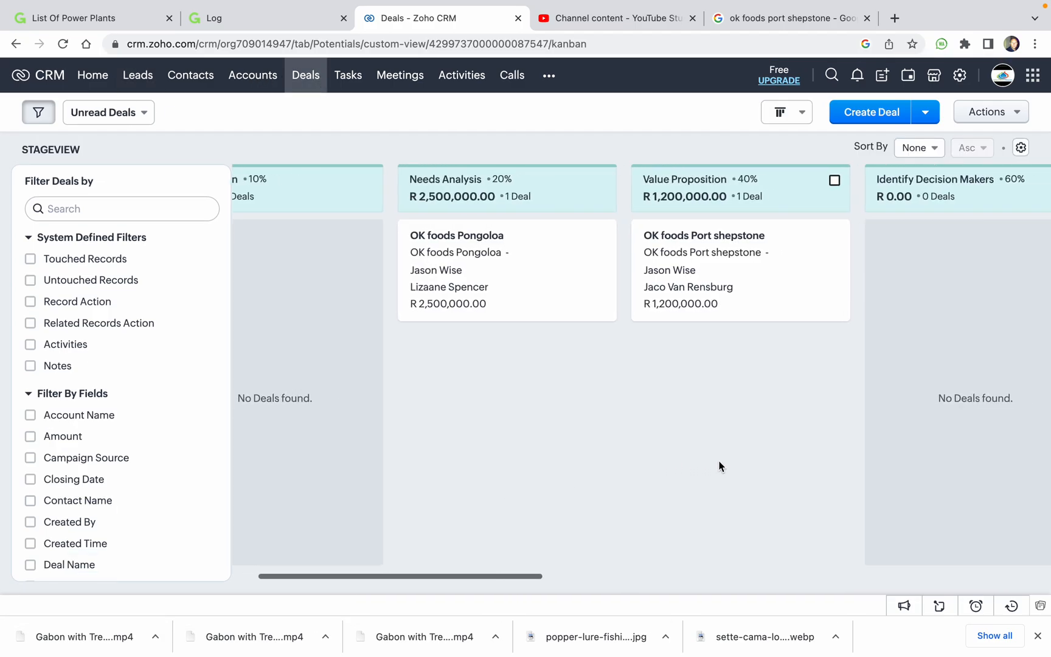
pyautogui.hscroll(8, 719, 466)
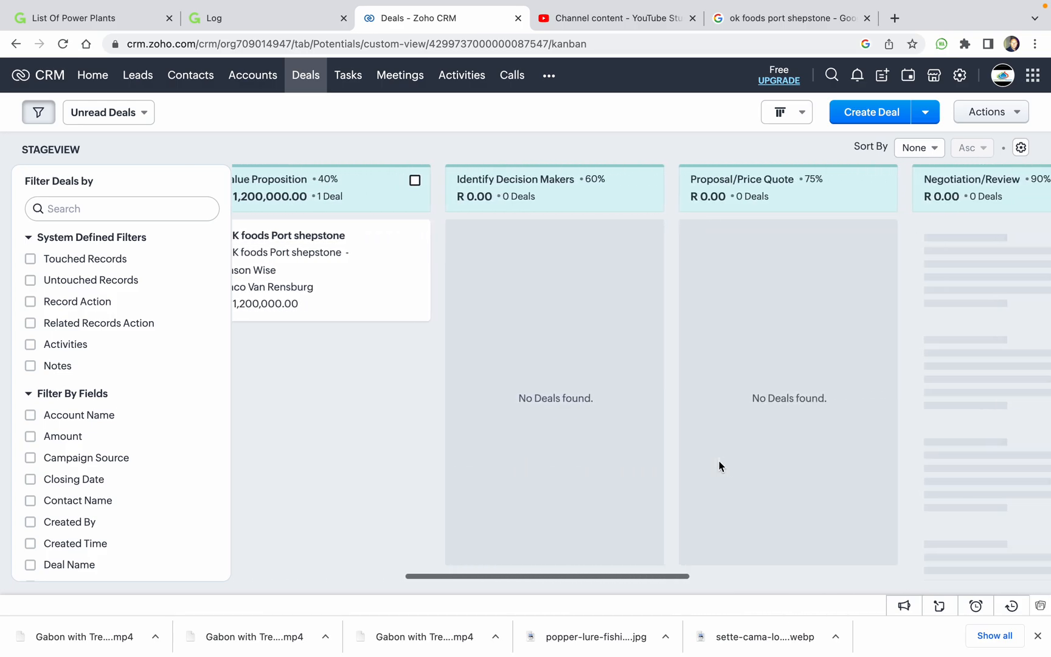
pyautogui.hscroll(20, 719, 466)
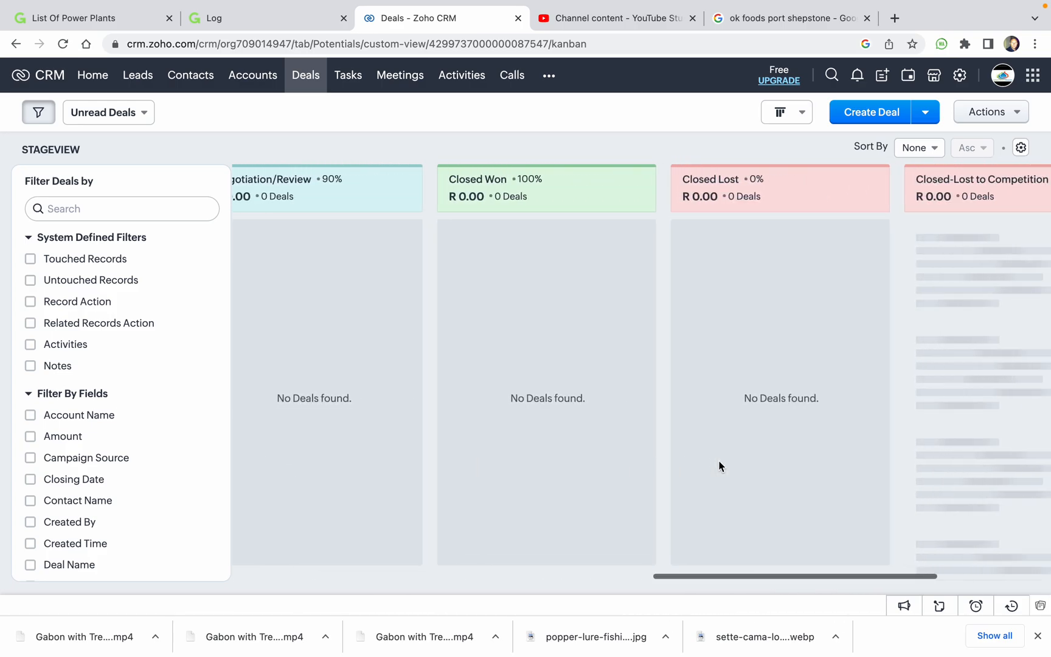
pyautogui.hscroll(-5, 709, 465)
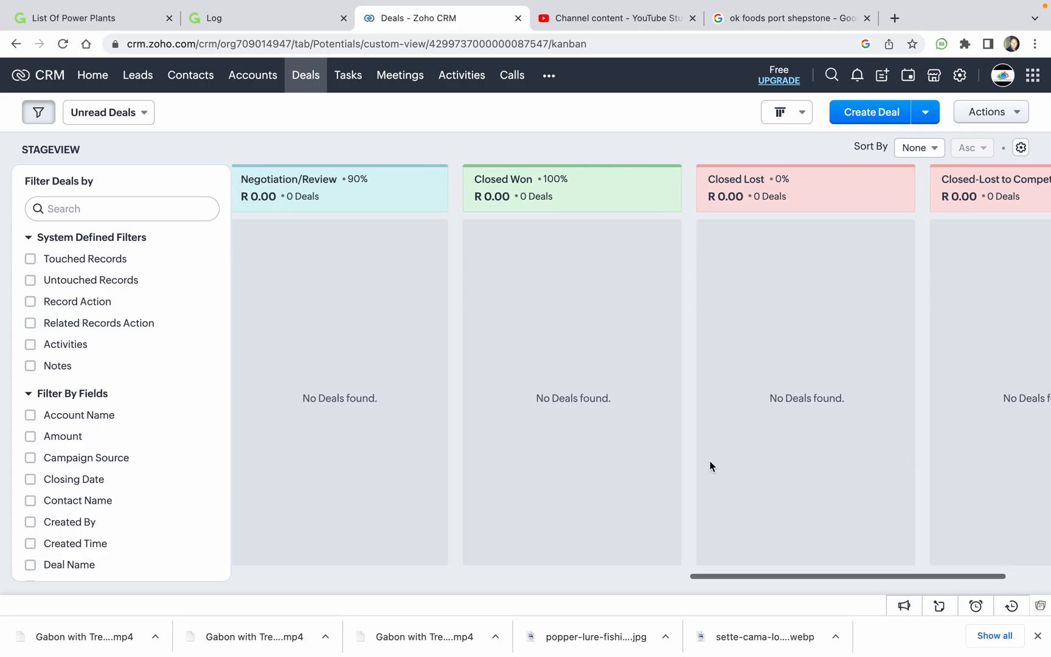
pyautogui.hscroll(-5, 711, 466)
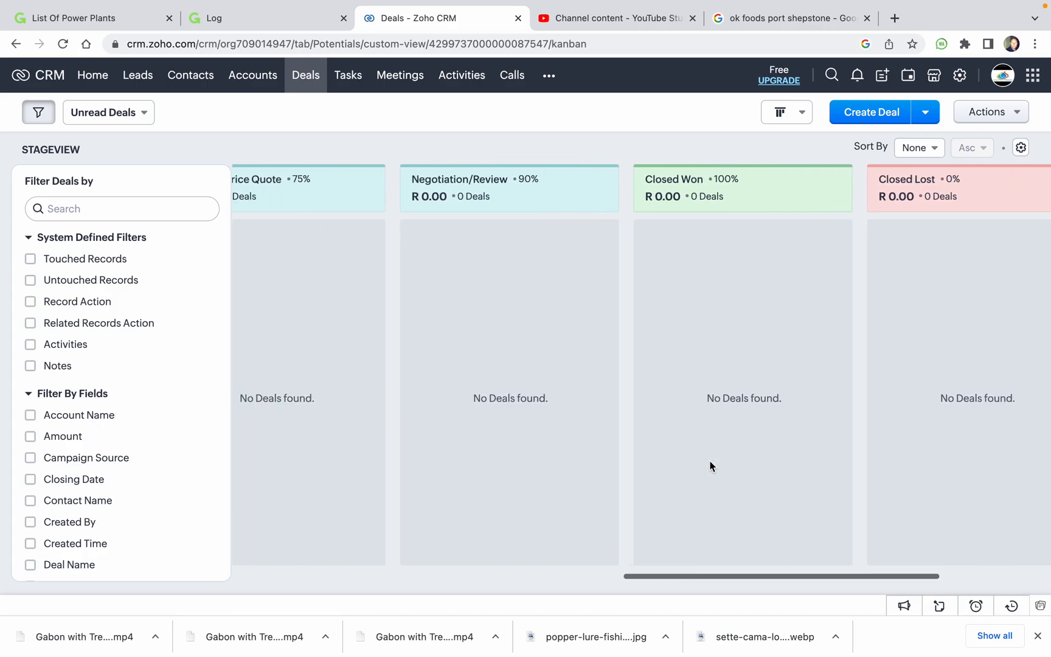
pyautogui.hscroll(-20, 710, 467)
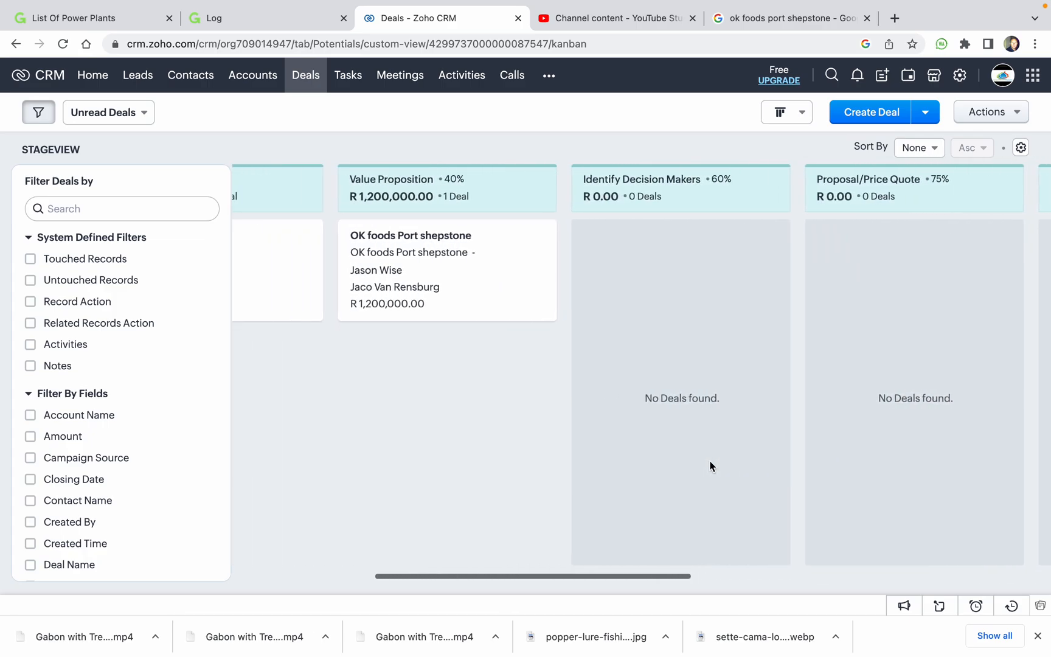
pyautogui.hscroll(-3, 710, 467)
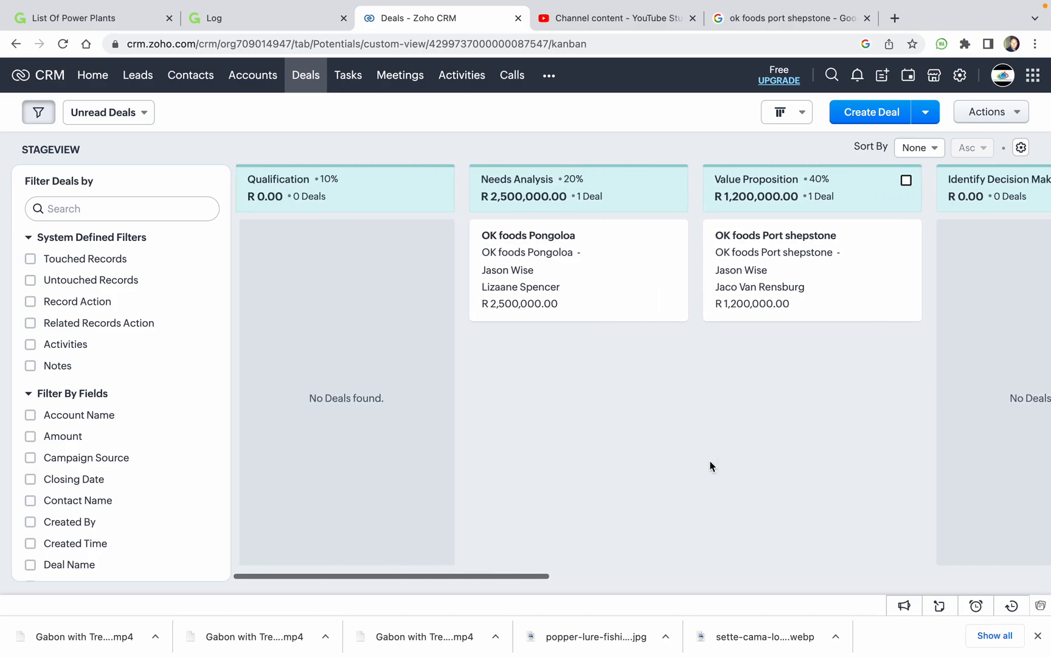
# Switch the deals view from Unread Deals to All Deals to reveal Vision business park.
pyautogui.click(781, 115)
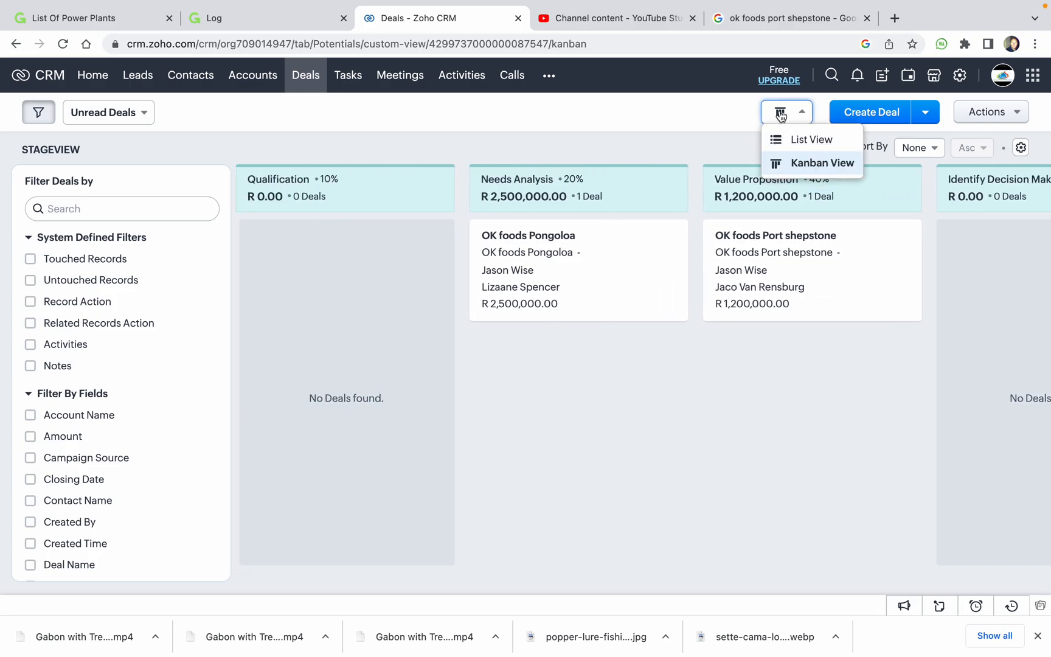
pyautogui.click(411, 119)
pyautogui.click(131, 116)
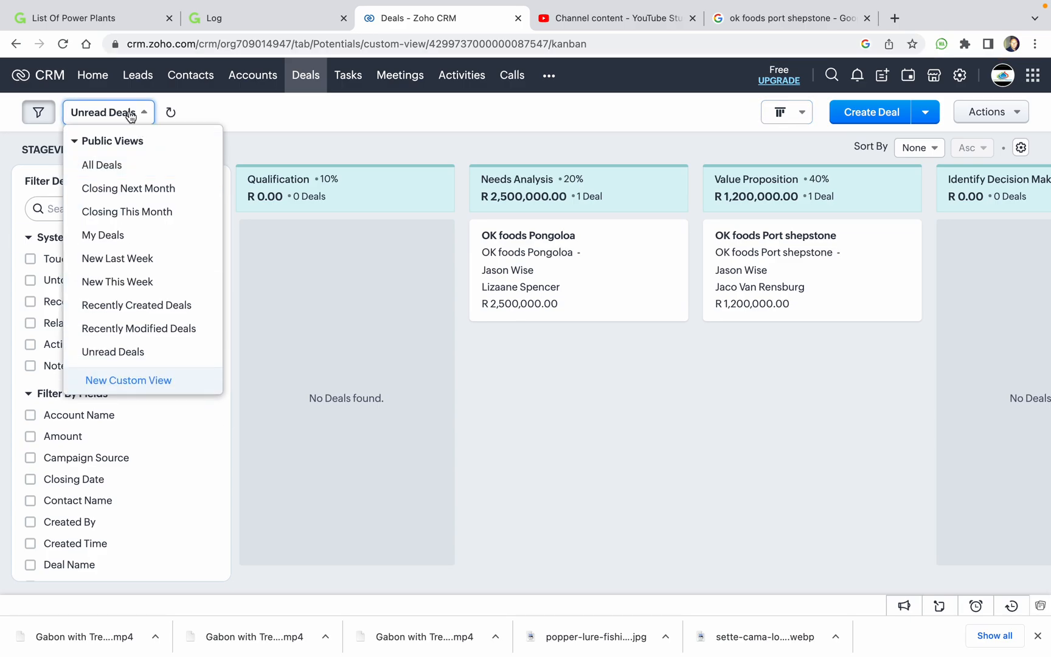
pyautogui.click(133, 167)
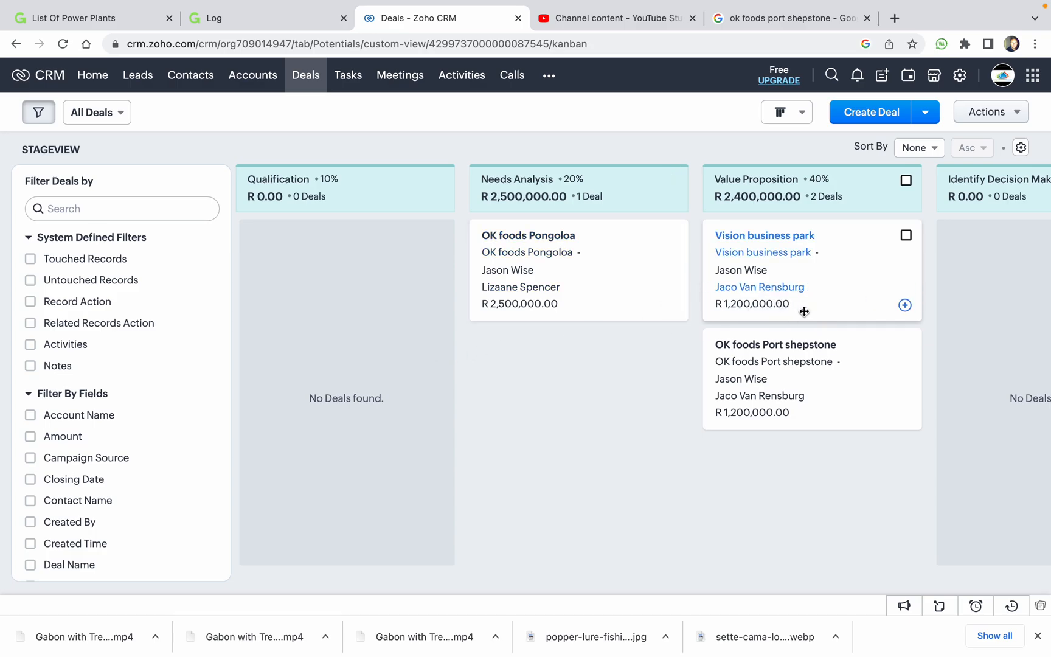
pyautogui.hscroll(5, 790, 304)
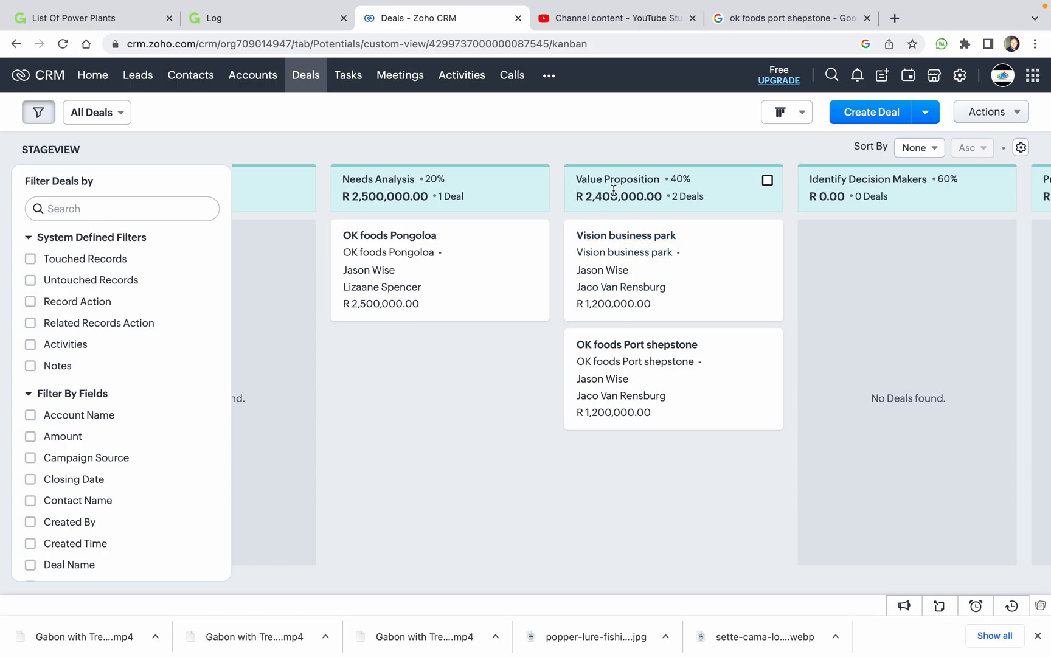
# Drag the Vision business park card from Identify Decision Makers into Proposal/Price Quote (75%).
pyautogui.hscroll(3, 703, 260)
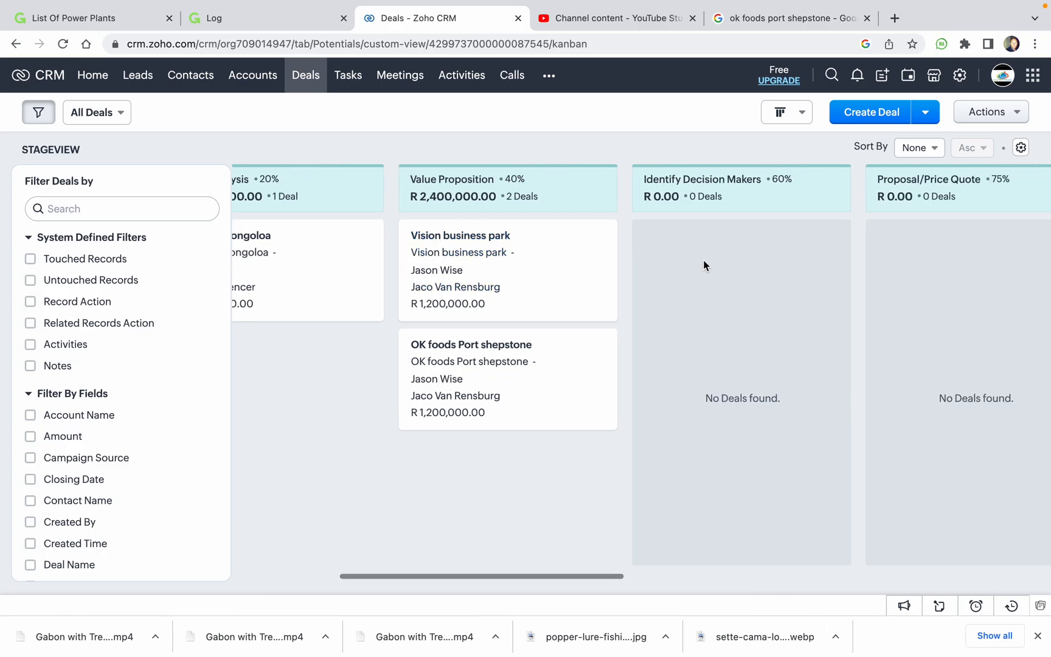
pyautogui.hscroll(2, 703, 260)
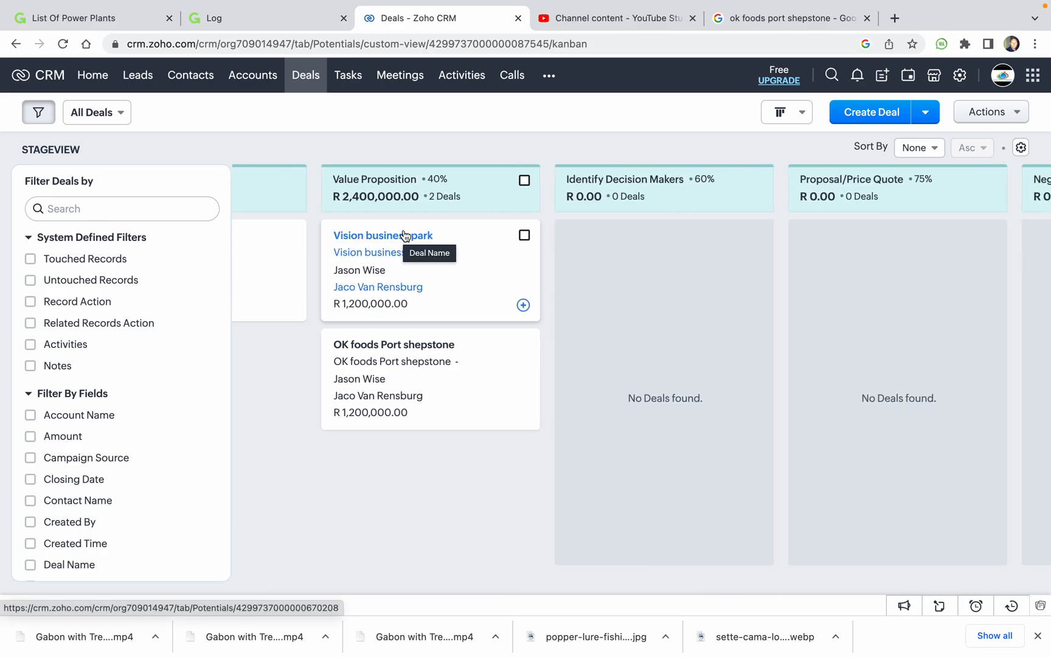
pyautogui.moveTo(422, 233); pyautogui.dragTo(616, 235)
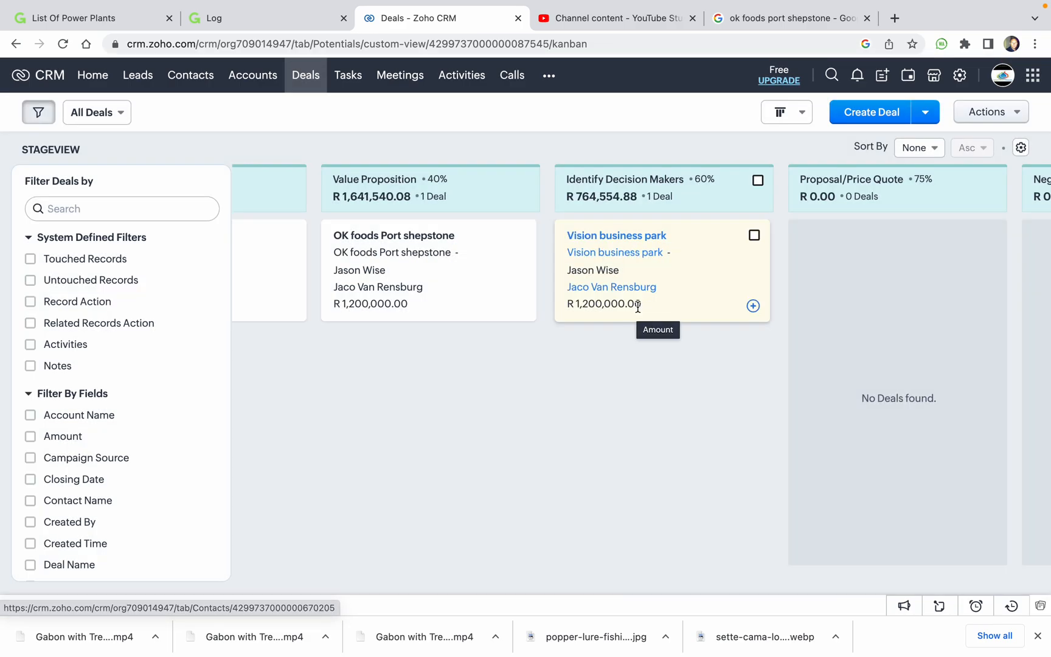
pyautogui.hscroll(2, 635, 307)
pyautogui.hscroll(3, 540, 251)
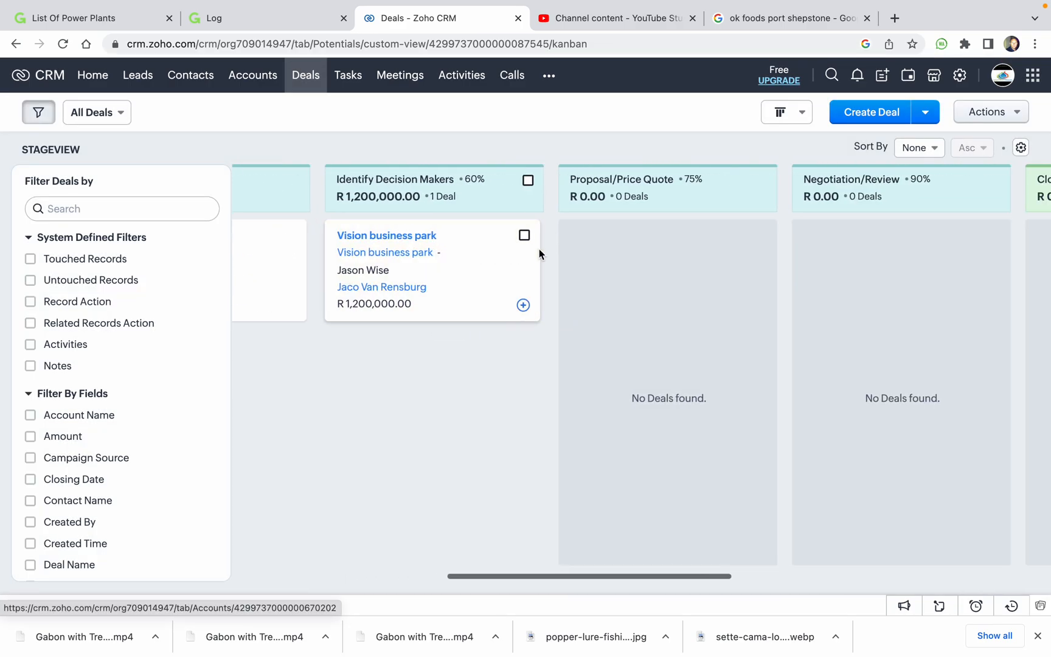
pyautogui.moveTo(368, 235); pyautogui.dragTo(579, 357)
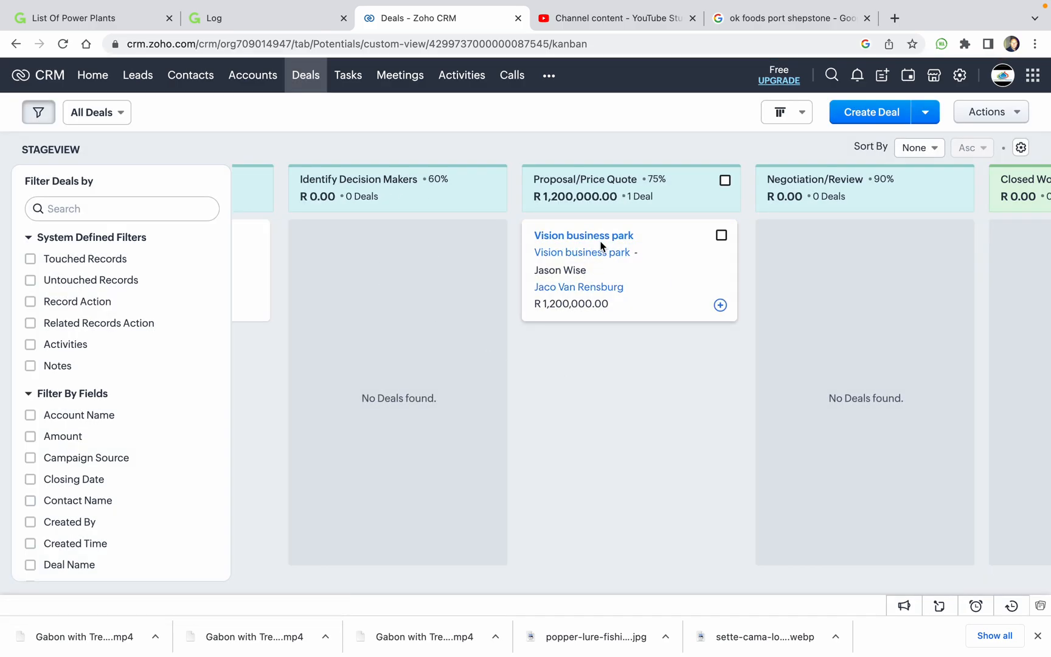
pyautogui.hscroll(5, 625, 192)
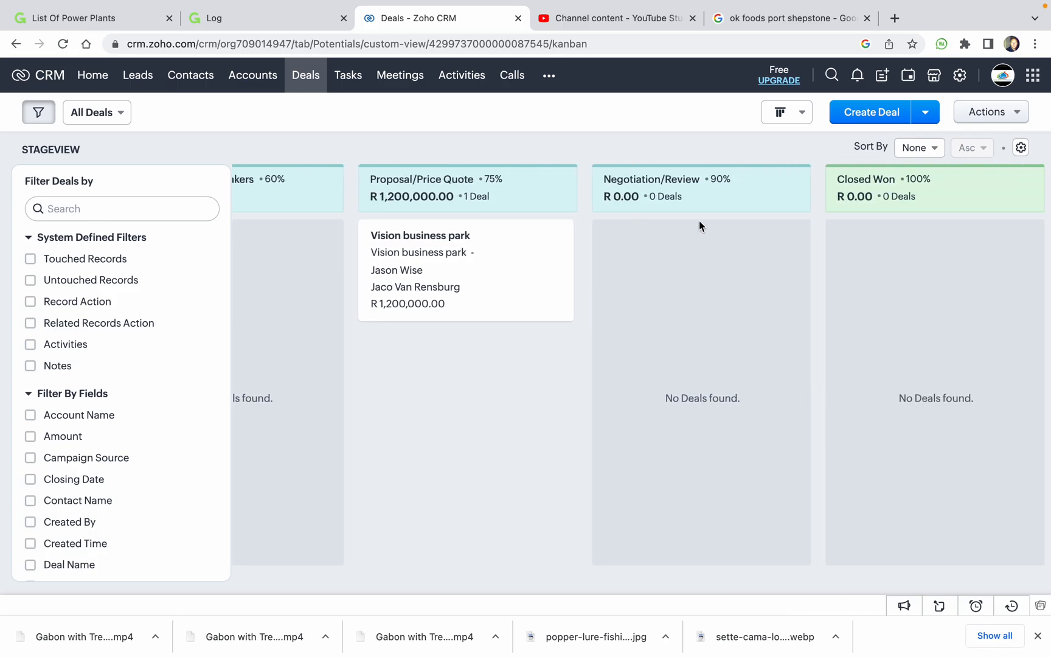
pyautogui.hscroll(8, 720, 178)
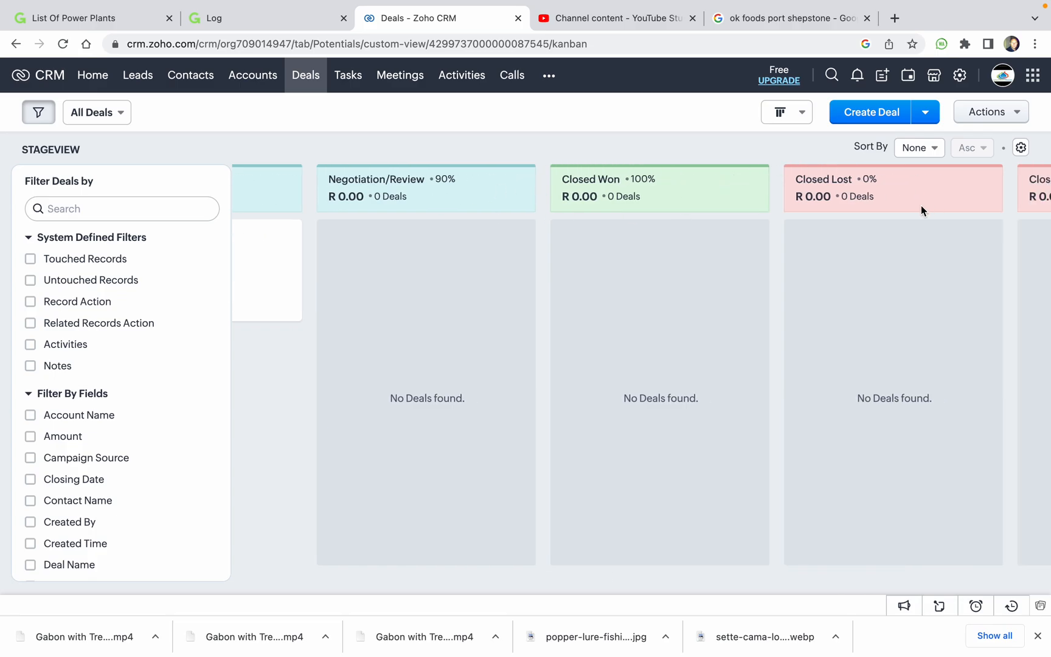
pyautogui.hscroll(-7, 444, 250)
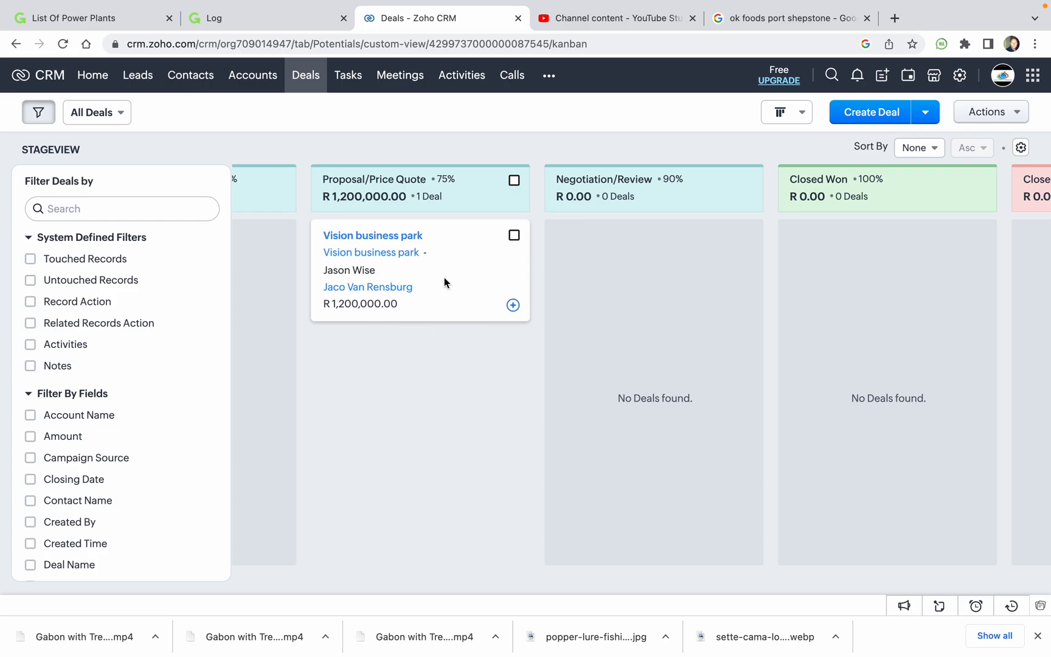
# Open the Vision business park deal record and scroll down to its three notes.
pyautogui.click(381, 237)
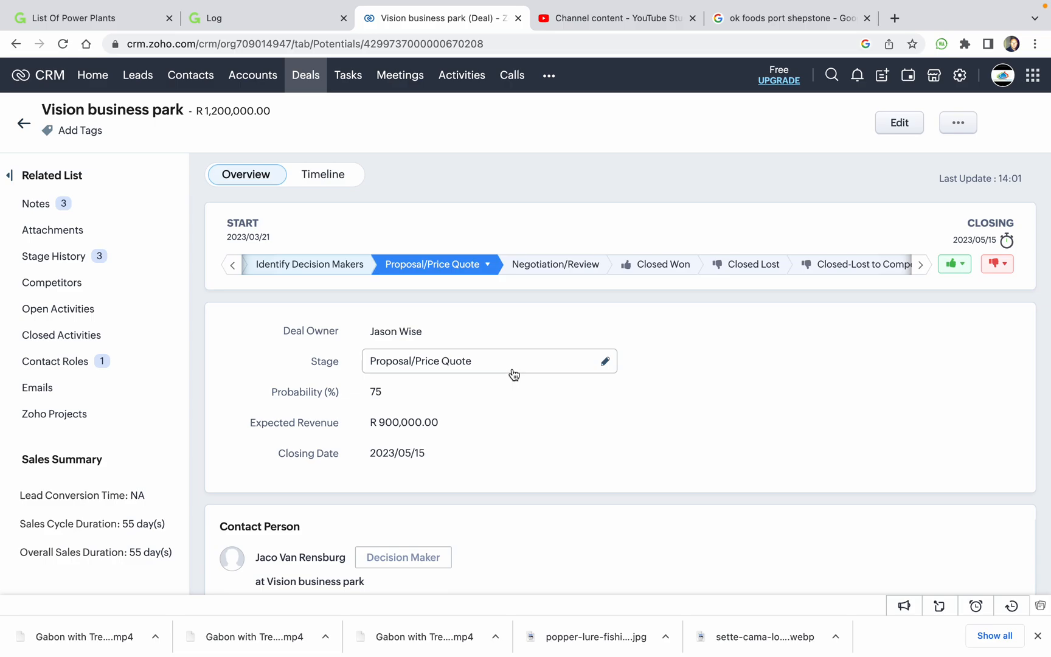
pyautogui.scroll(-3, 514, 374)
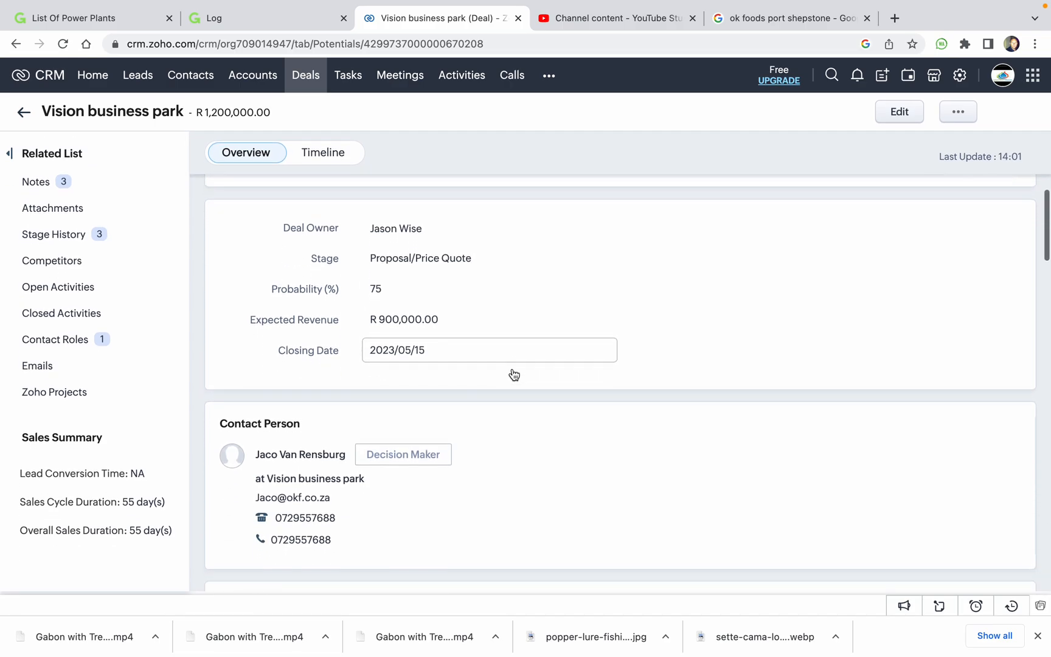
pyautogui.scroll(-2, 601, 403)
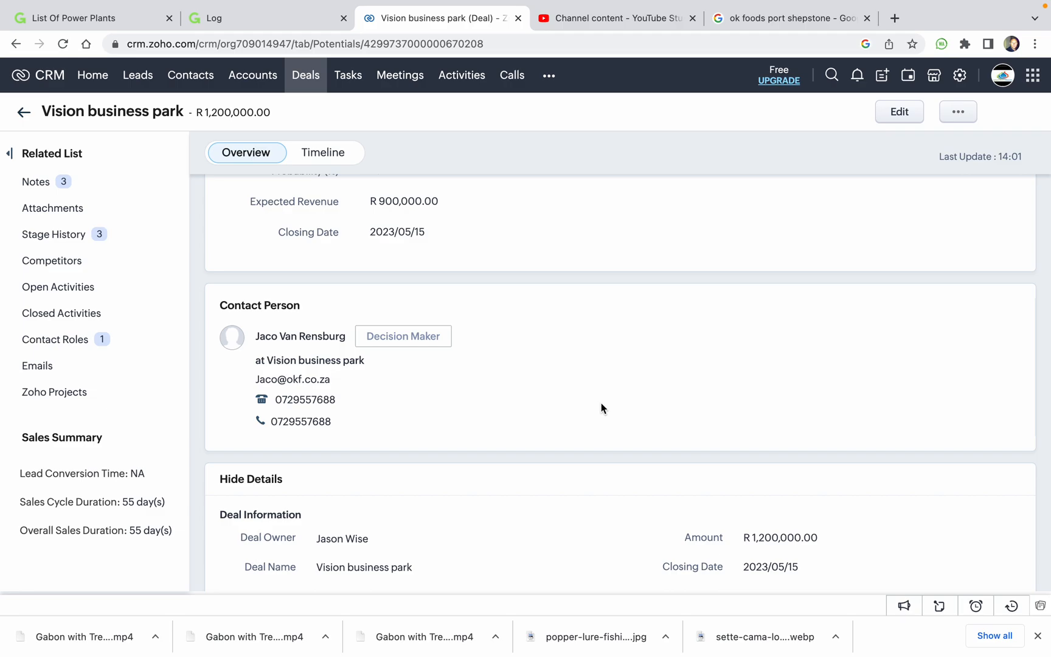
pyautogui.scroll(-2, 601, 403)
pyautogui.scroll(-7, 456, 382)
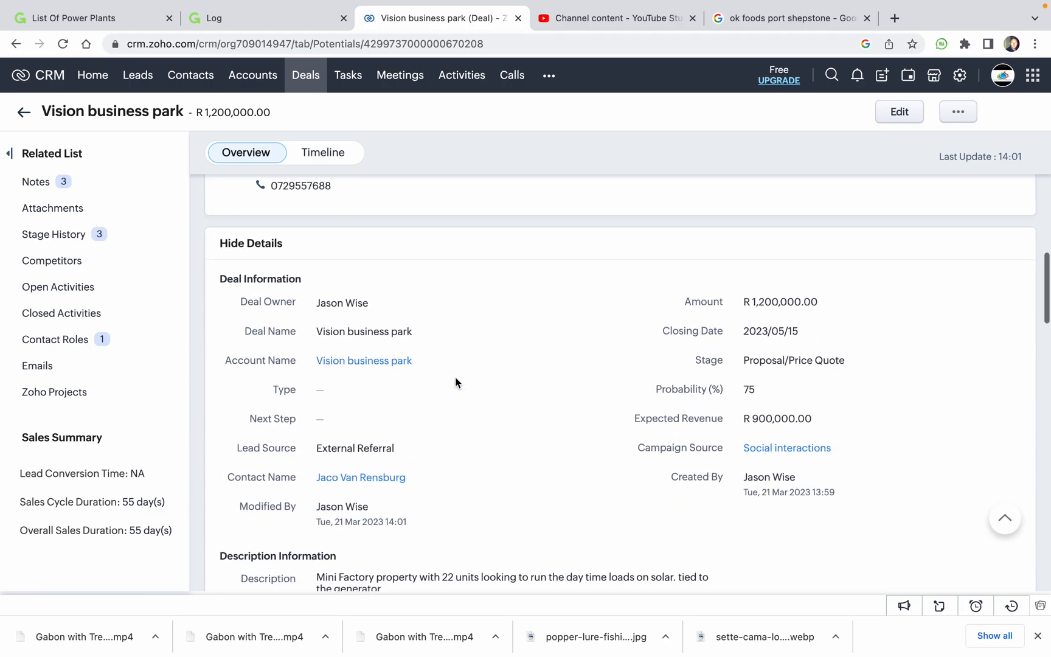
pyautogui.scroll(-6, 474, 412)
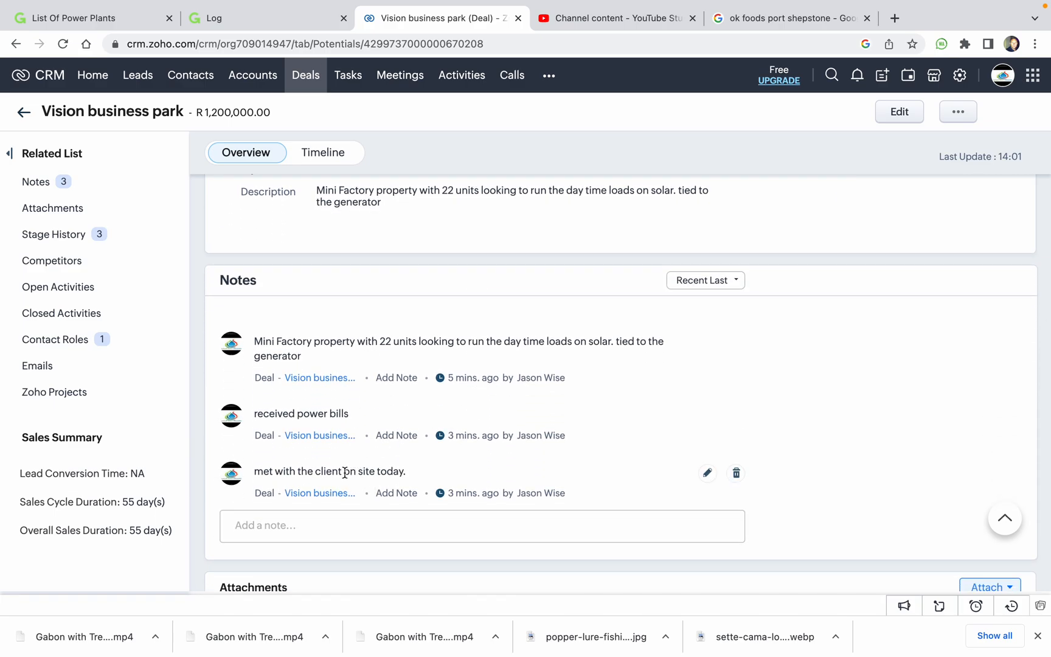
pyautogui.scroll(-1, 344, 471)
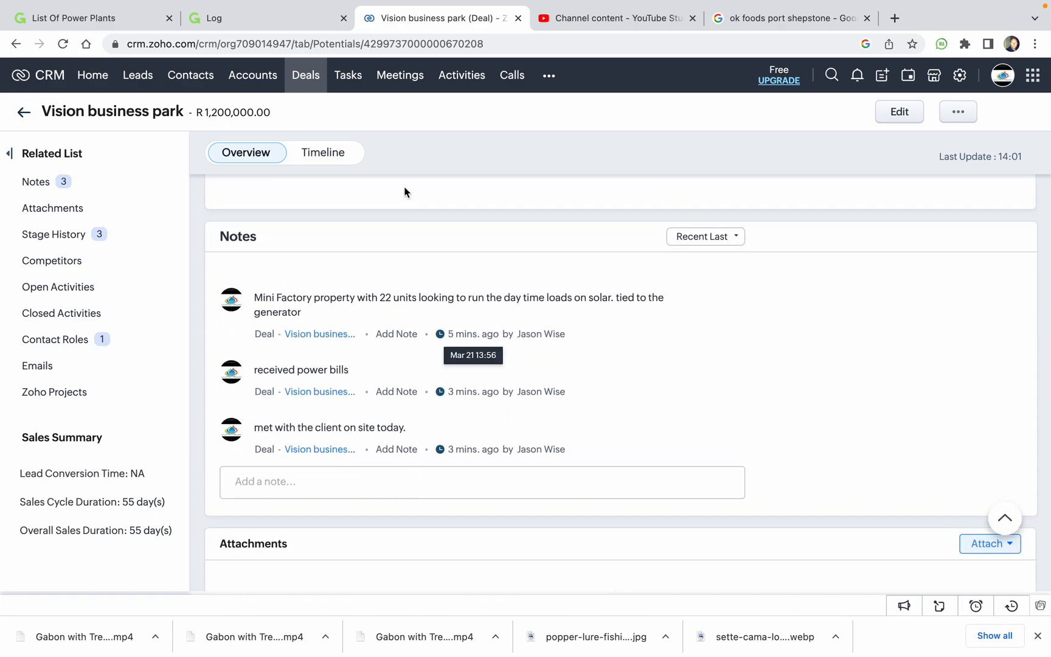
pyautogui.click(340, 156)
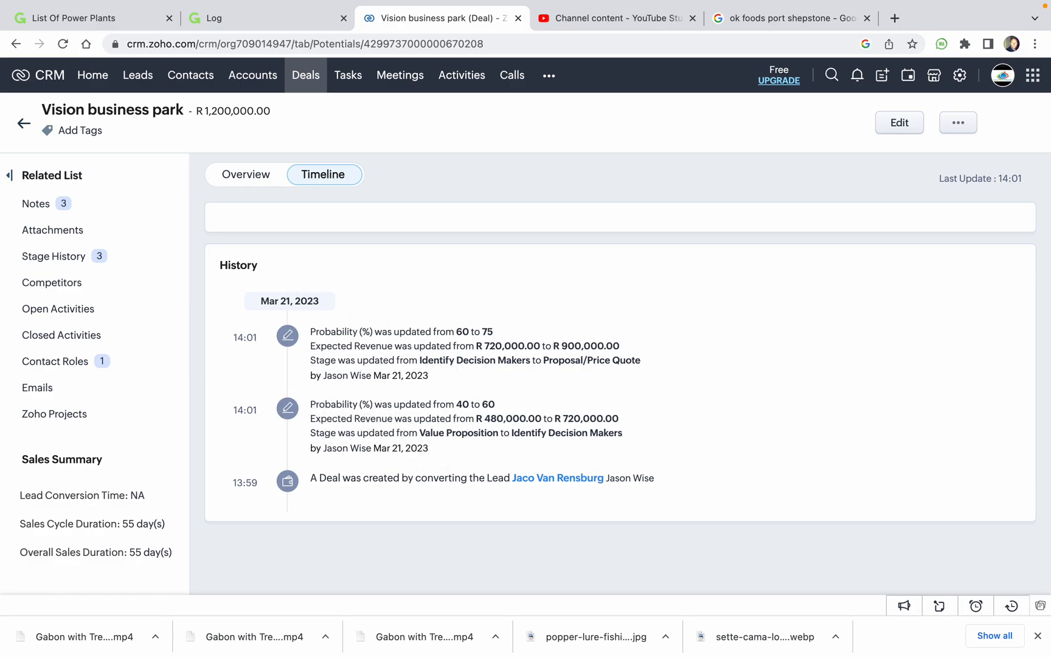
pyautogui.click(272, 183)
pyautogui.scroll(-8, 652, 498)
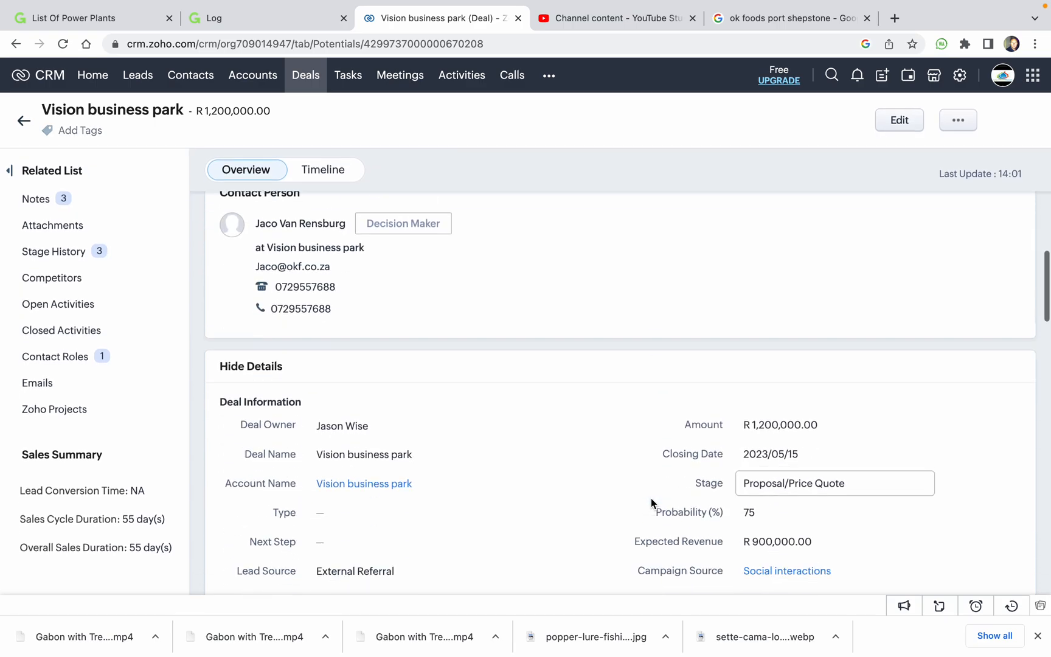
pyautogui.scroll(-10, 651, 499)
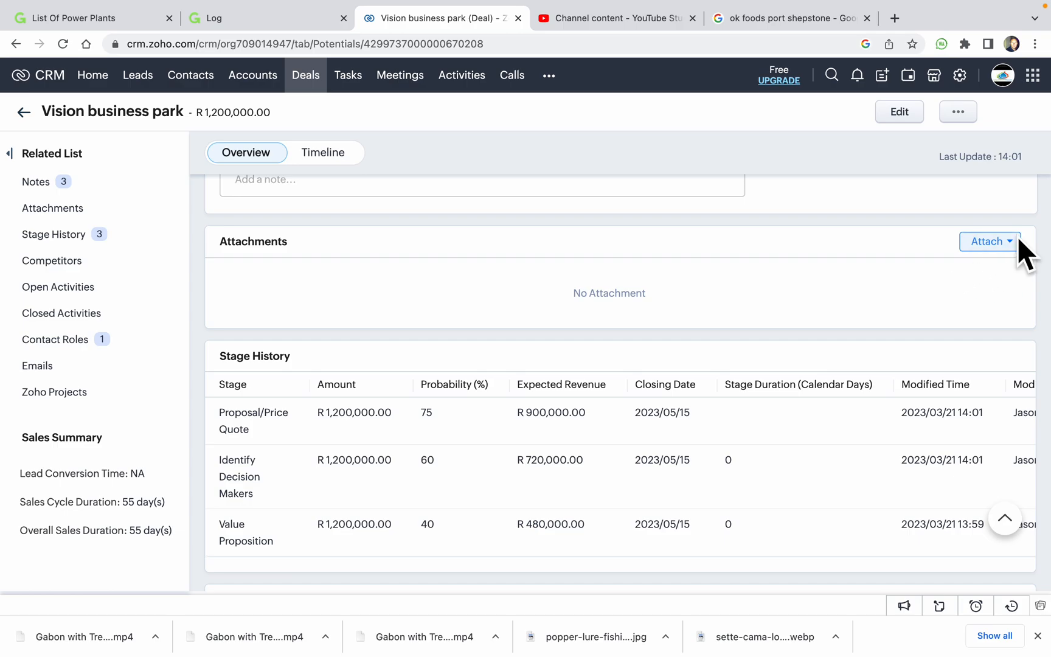
pyautogui.scroll(-3, 750, 343)
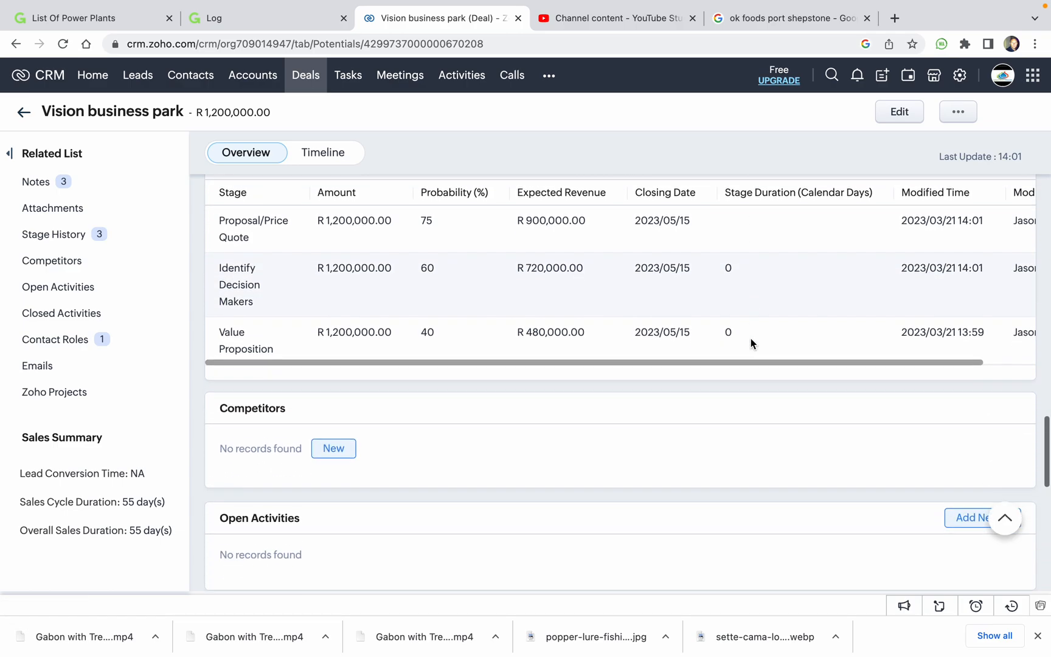
pyautogui.scroll(2, 756, 335)
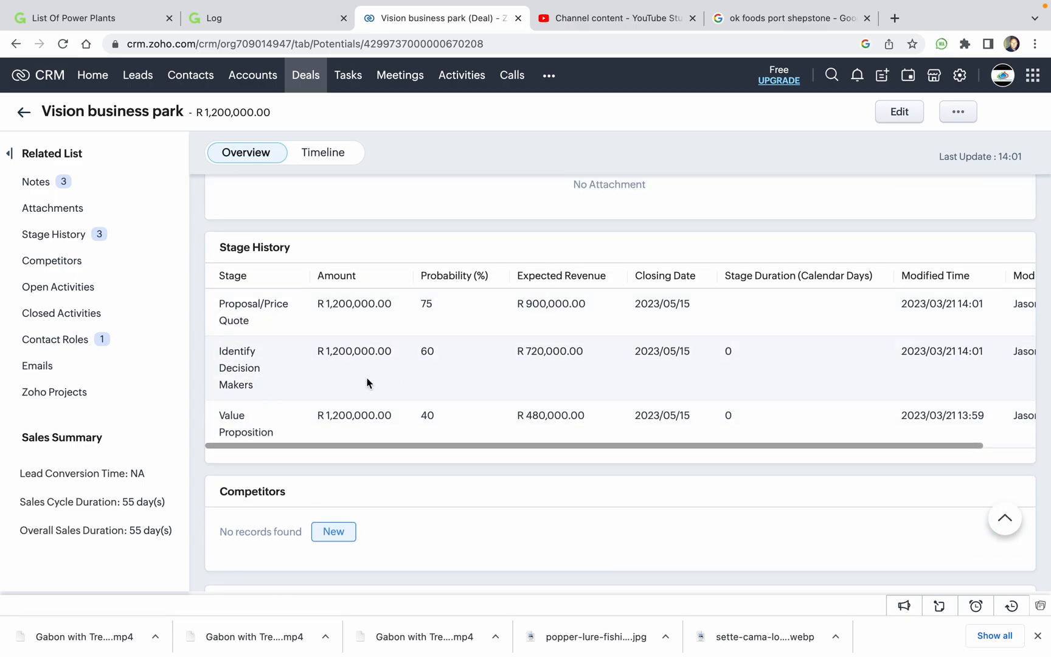
pyautogui.scroll(-4, 388, 396)
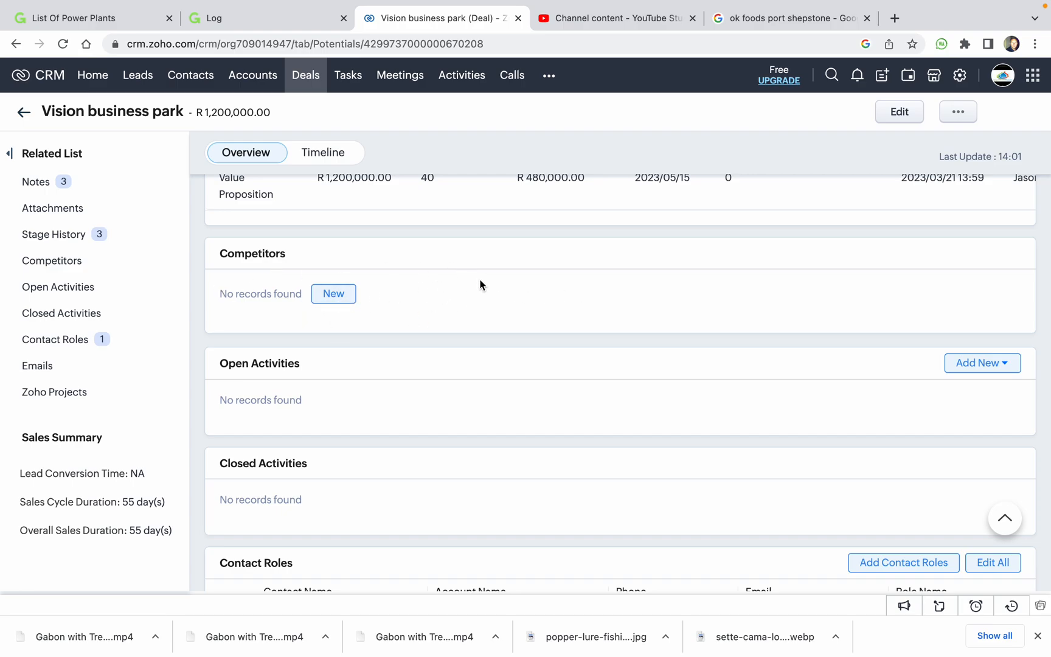
pyautogui.scroll(-5, 495, 310)
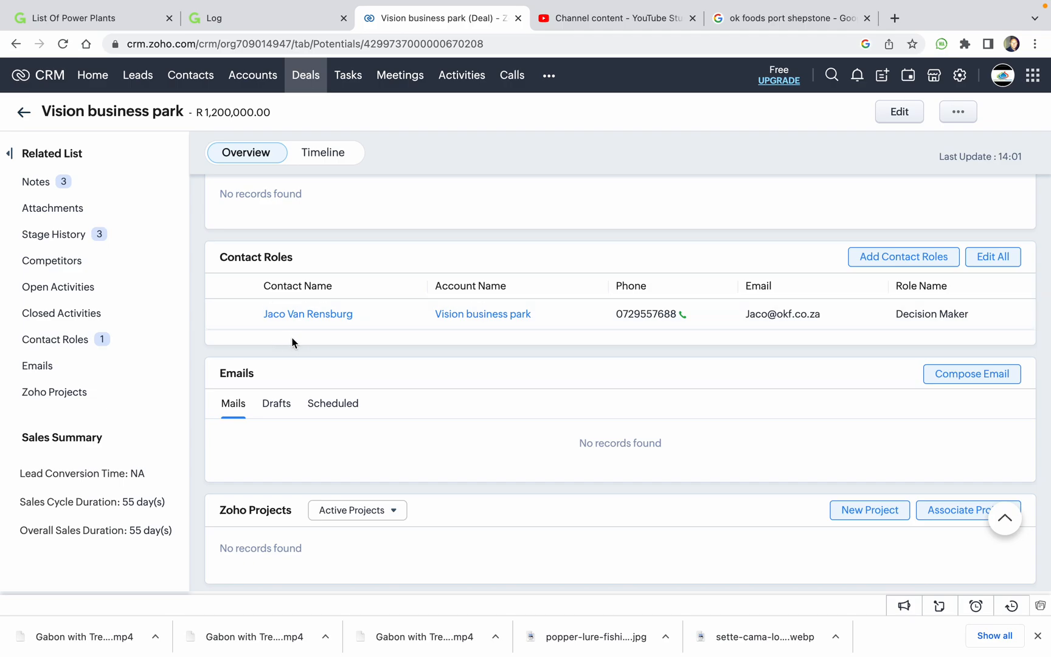
pyautogui.scroll(-2, 385, 311)
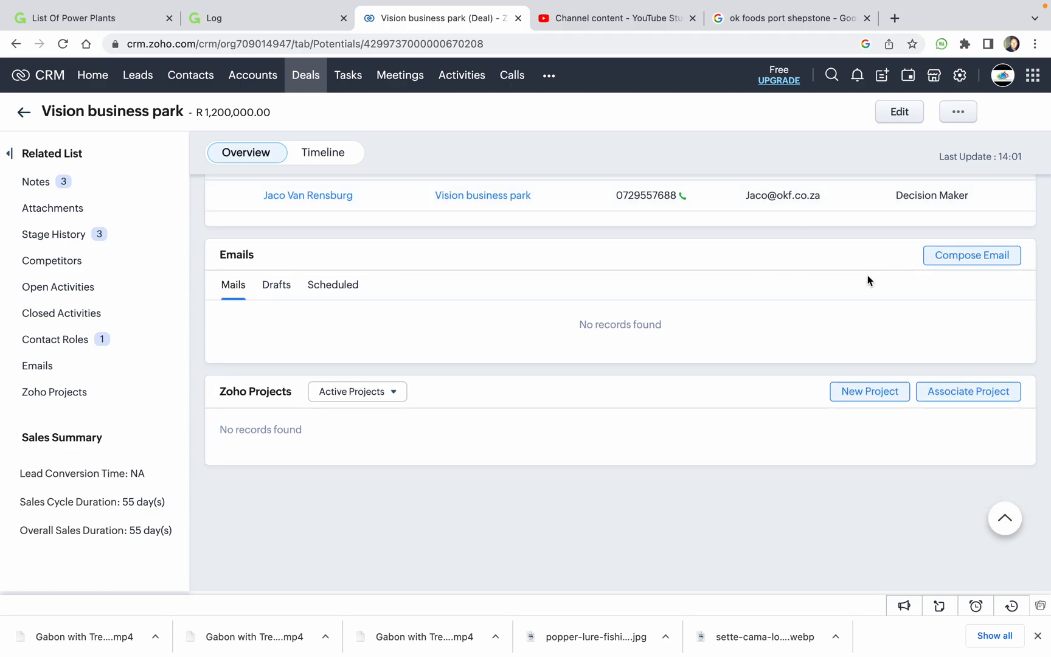
pyautogui.scroll(10, 827, 274)
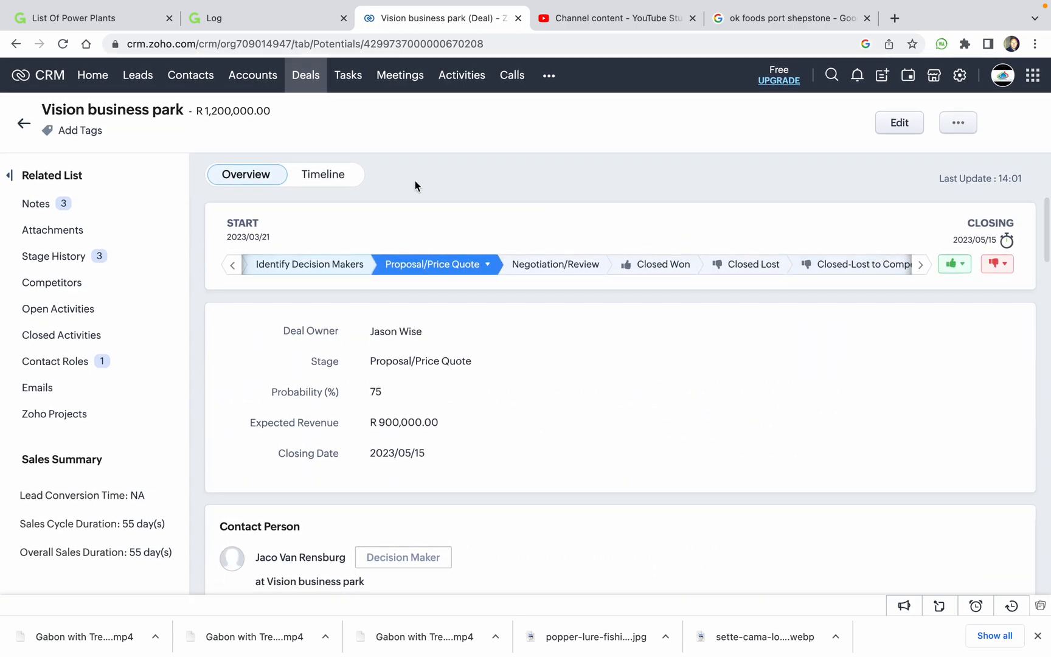
# Return to the Deals stage board from the top navigation.
pyautogui.click(305, 75)
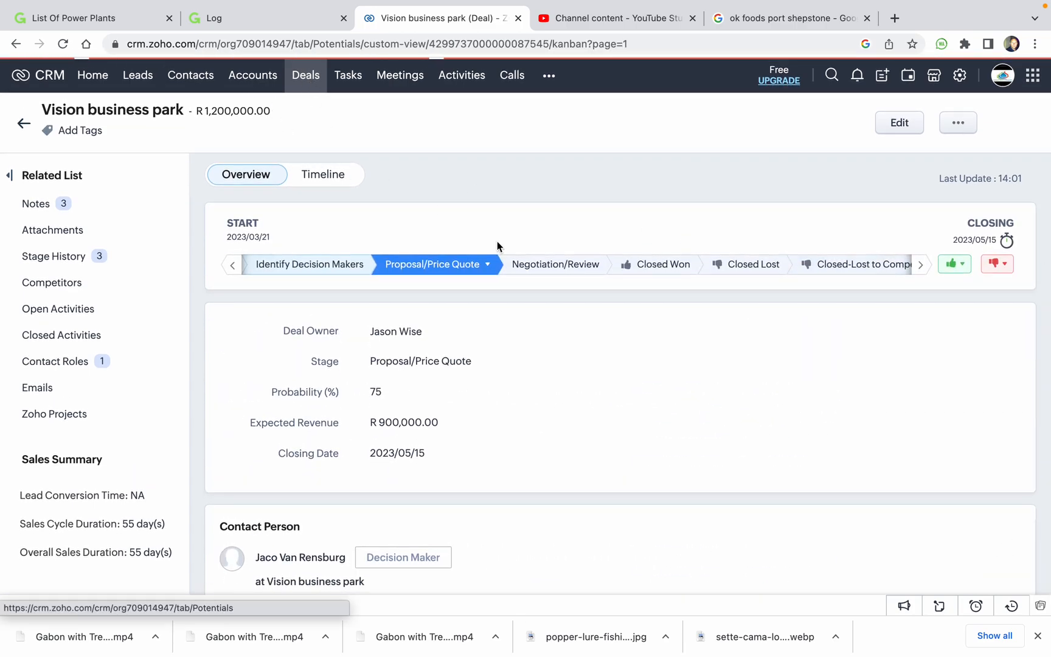
pyautogui.hscroll(-5, 354, 353)
pyautogui.hscroll(-4, 353, 348)
pyautogui.hscroll(1, 605, 333)
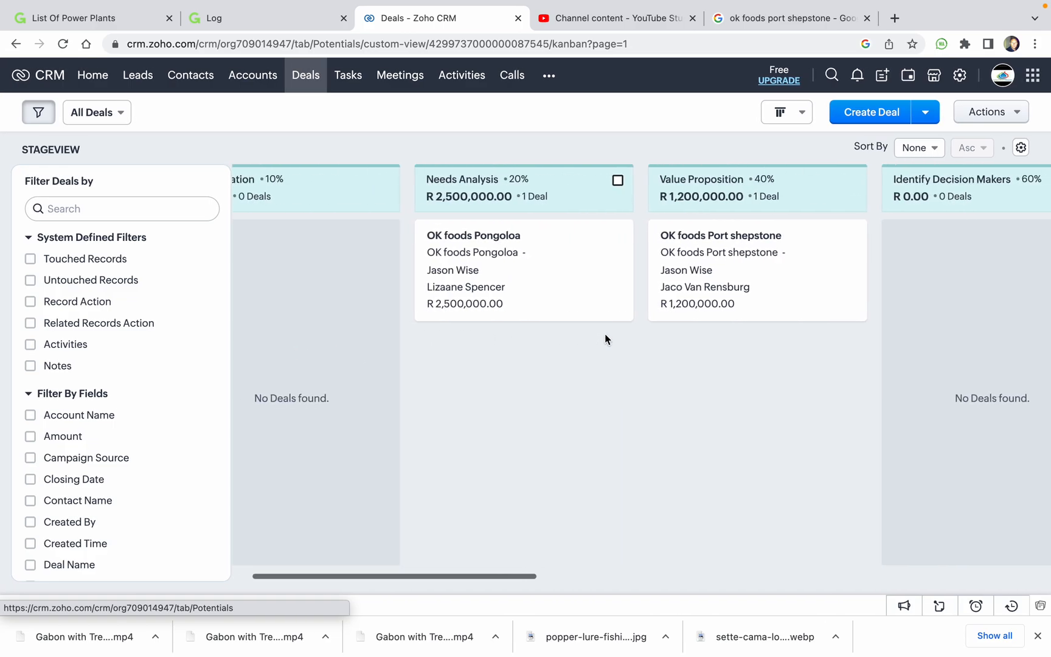
pyautogui.hscroll(1, 605, 339)
pyautogui.scroll(-1, 703, 348)
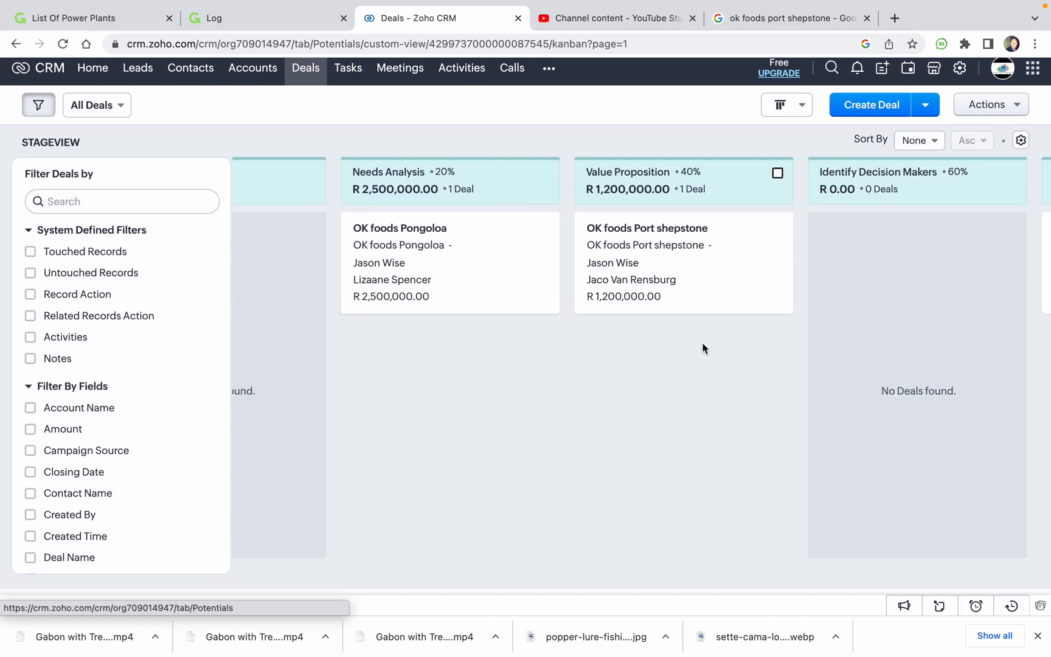
pyautogui.hscroll(-4, 702, 348)
pyautogui.scroll(1, 703, 348)
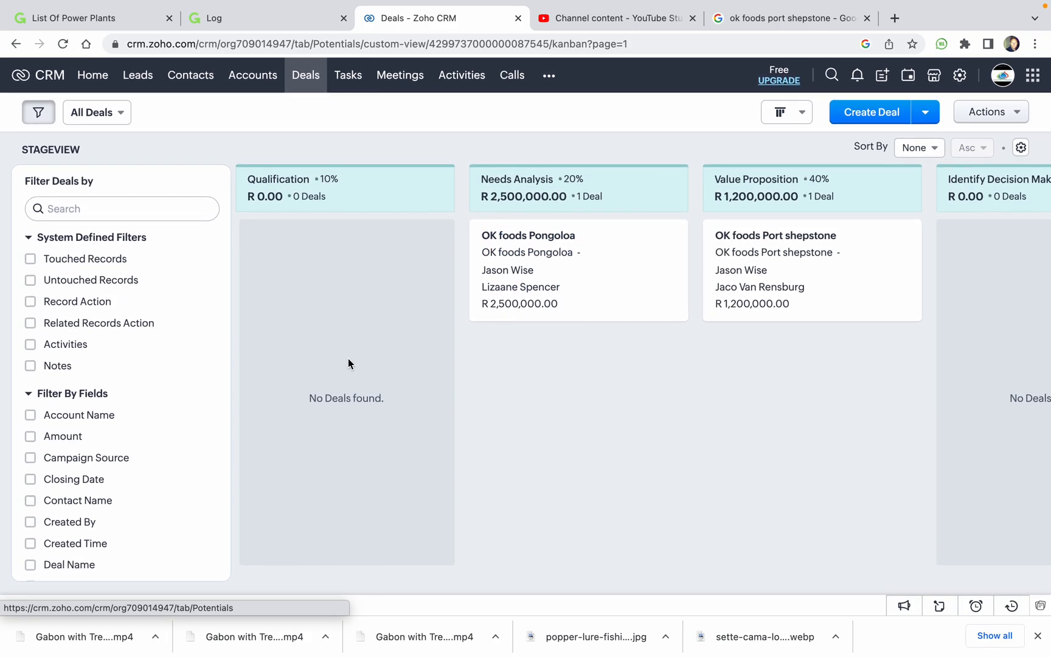
# Scan the stages to confirm Vision business park in Proposal/Price Quote at R 1,200,000.
pyautogui.hscroll(1, 612, 394)
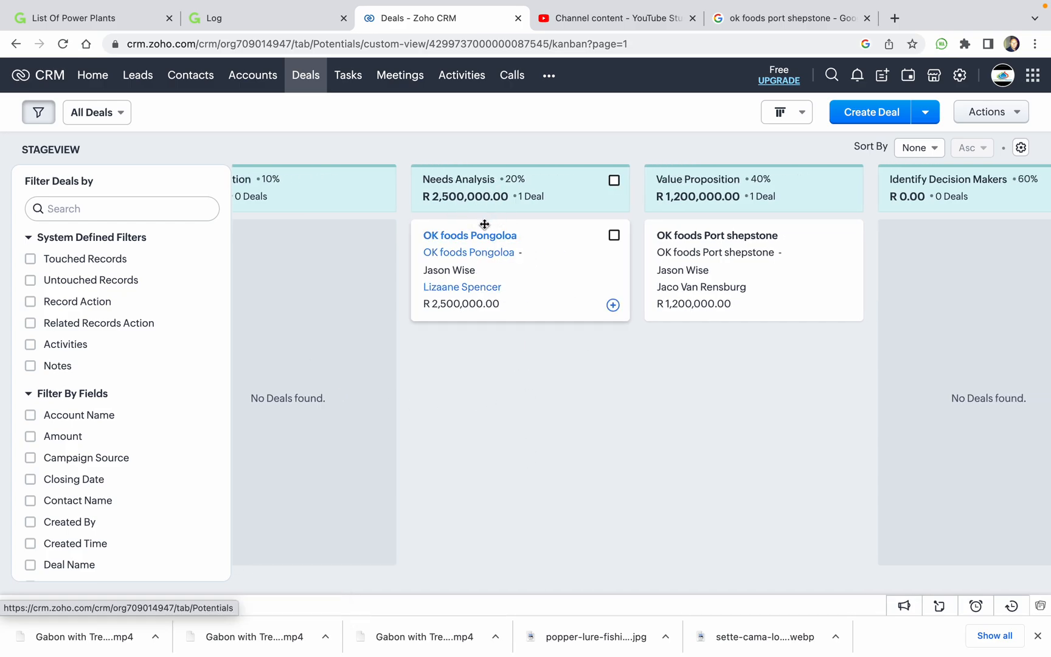
pyautogui.hscroll(15, 636, 231)
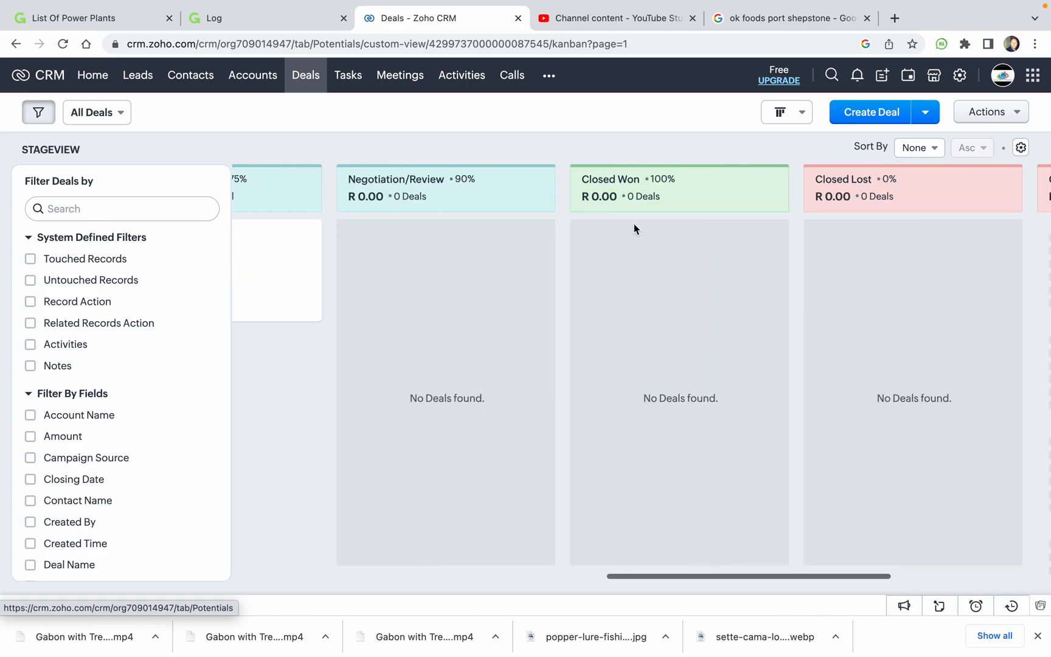
pyautogui.hscroll(-1, 368, 246)
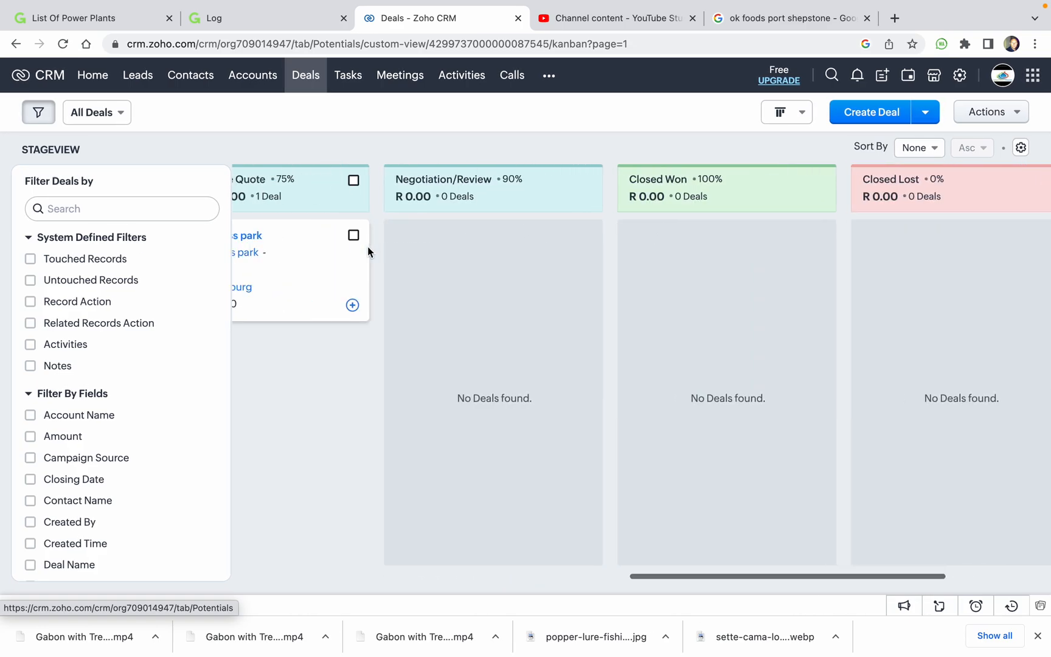
pyautogui.hscroll(-4, 434, 256)
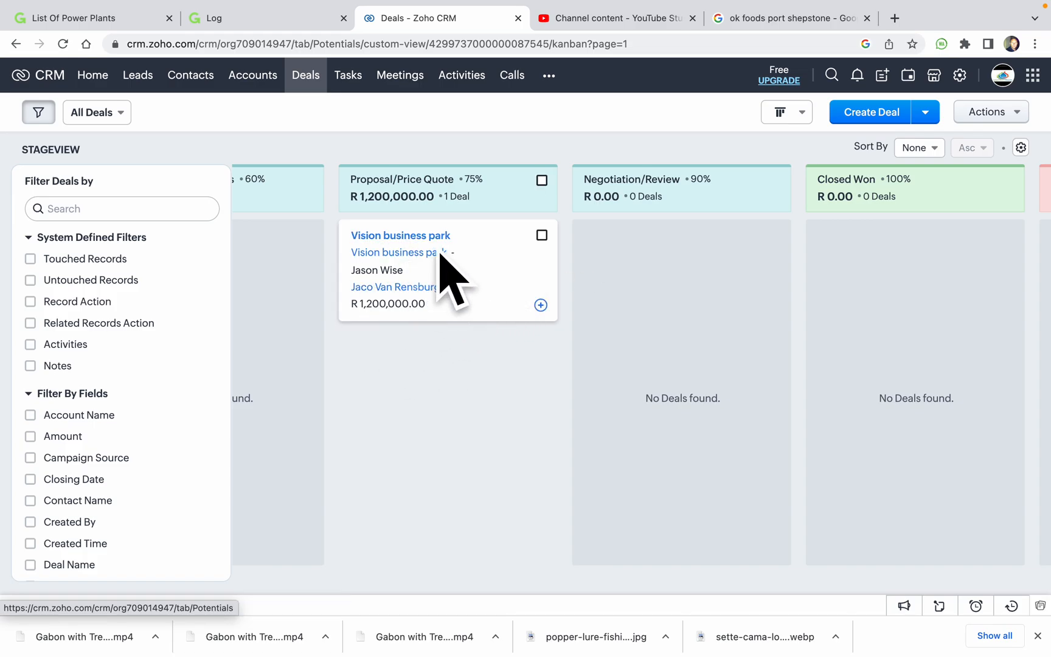
pyautogui.hscroll(7, 931, 263)
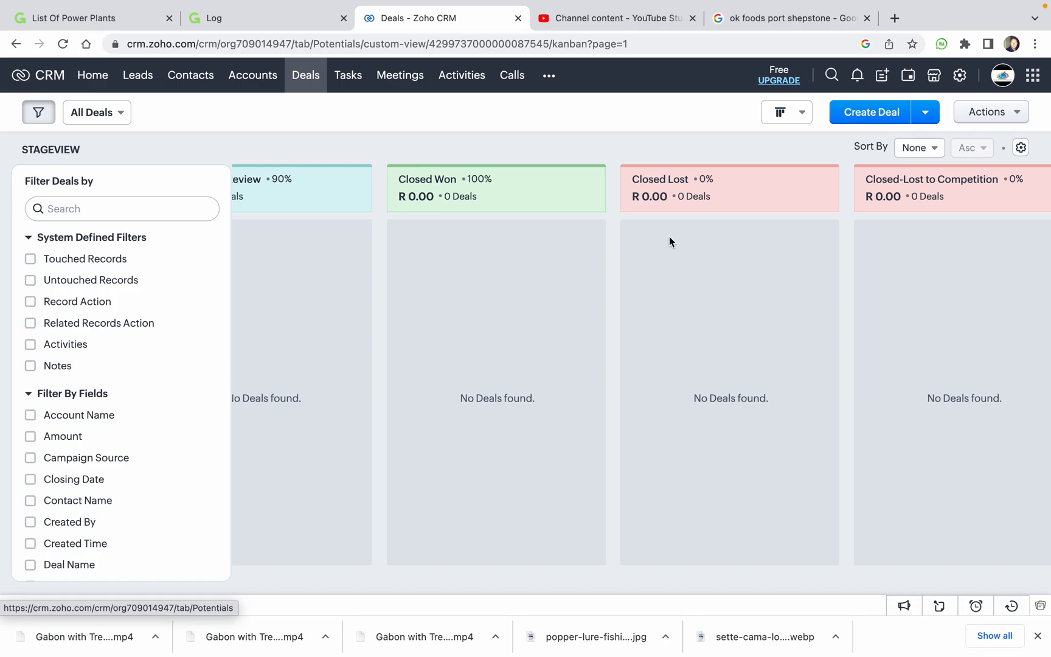
pyautogui.hscroll(-1, 668, 241)
pyautogui.hscroll(-20, 669, 242)
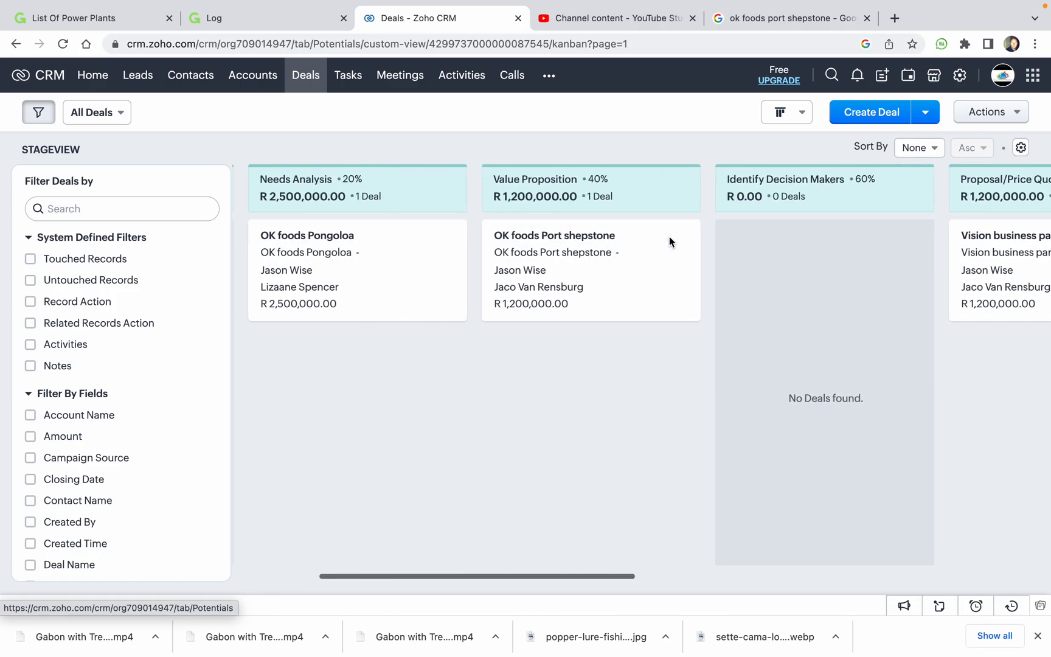